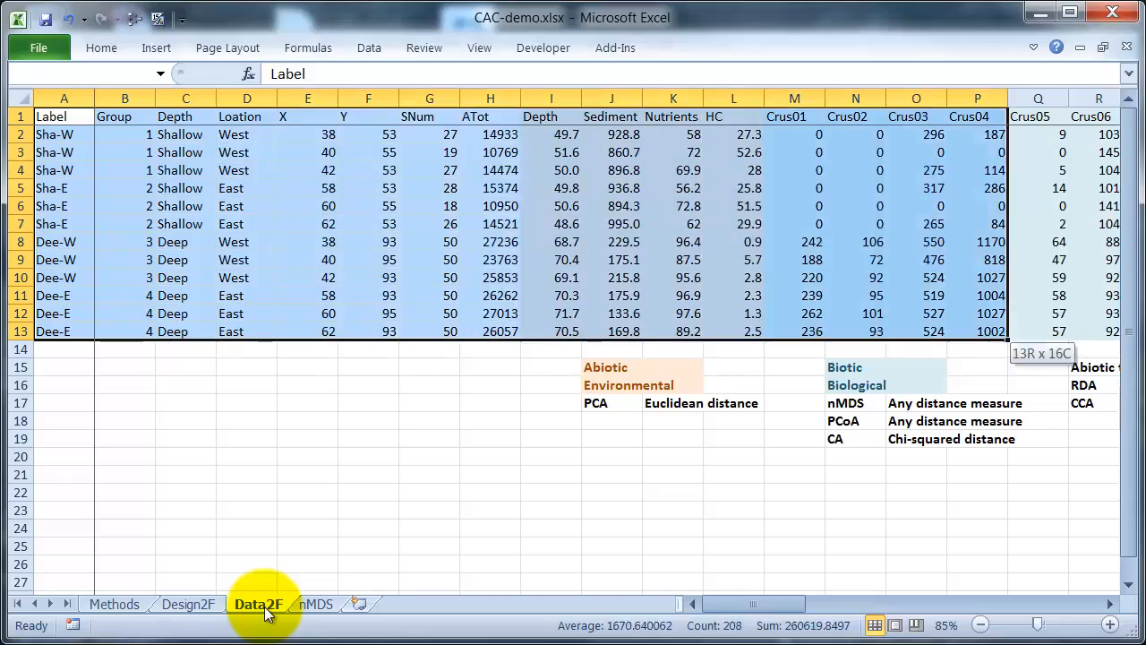
# Step: Extend the Excel selection to column BJ and copy the Data2F table through Worm09
pyautogui.hotkey('shift', 'Right')
pyautogui.hotkey('shift', 'Right')
pyautogui.hotkey('shift', 'Right')
pyautogui.hotkey('shift', 'Right')
pyautogui.hotkey('shift', 'Right')
pyautogui.hotkey('shift', 'Right')
pyautogui.hotkey('shift', 'Right')
pyautogui.hotkey('shift', 'Right')
pyautogui.hotkey('shift', 'Right')
pyautogui.hotkey('shift', 'Right')
pyautogui.hotkey('shift', 'Right')
pyautogui.hotkey('shift', 'Right')
pyautogui.hotkey('shift', 'Right')
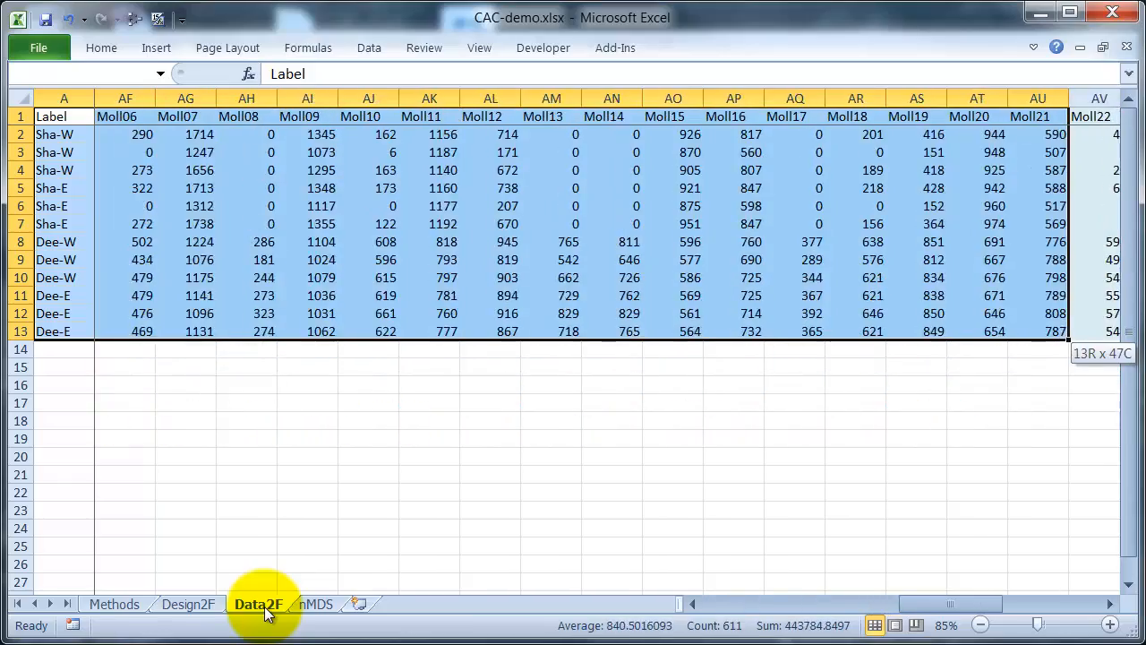
pyautogui.hotkey('shift', 'Right')
pyautogui.hotkey('shift', 'Right')
pyautogui.hotkey('shift', 'Right')
pyautogui.hotkey('shift', 'Right')
pyautogui.hotkey('shift', 'Right')
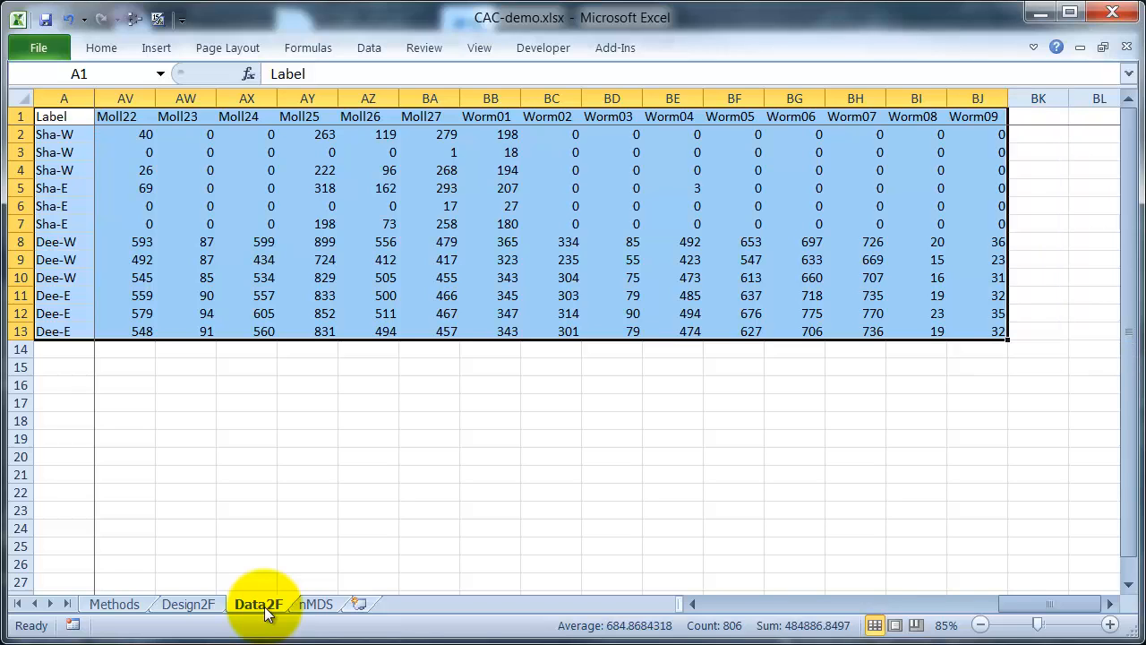
pyautogui.hotkey('ctrl', 'c')
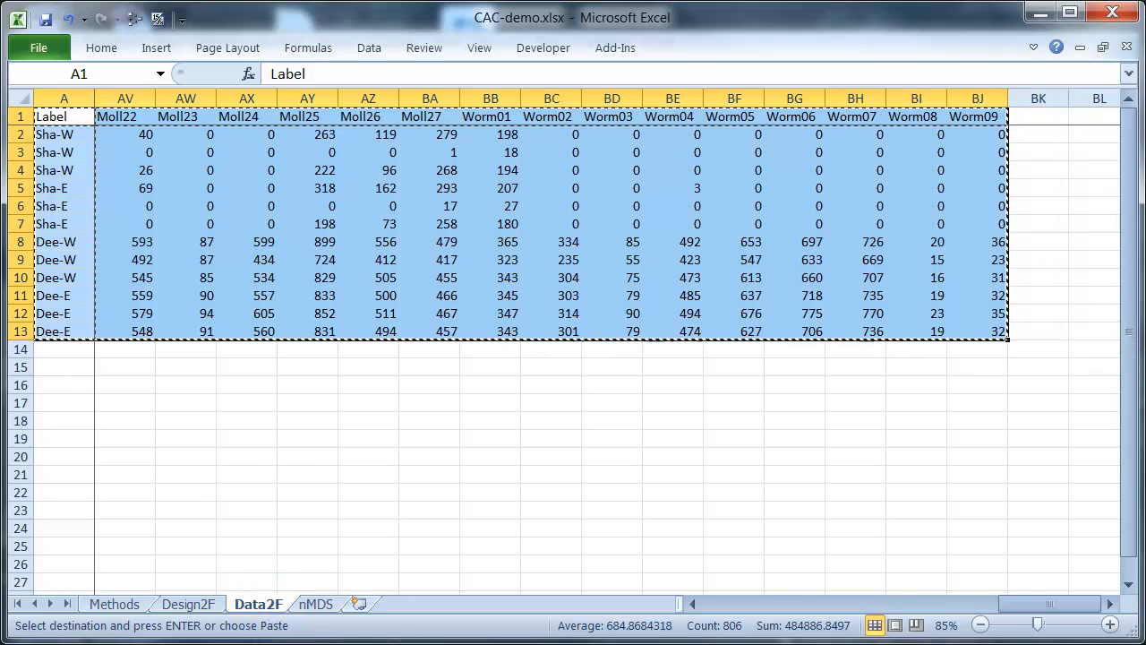
pyautogui.hotkey('alt', 'Tab')
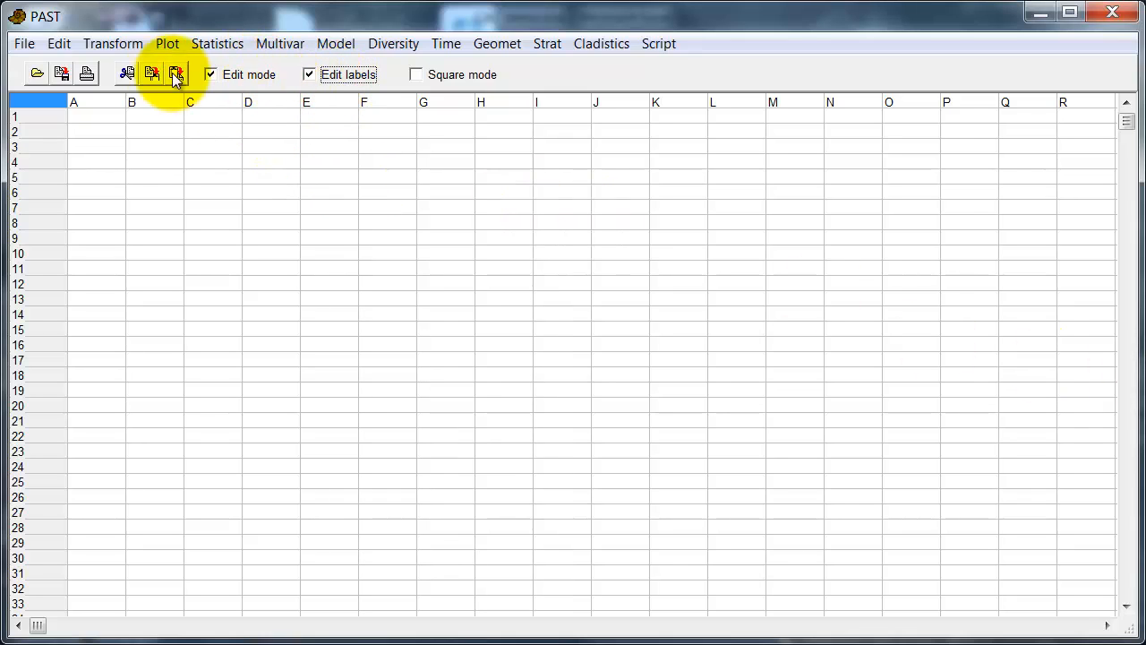
# Step: Paste the Data2F table into PAST's grid and untick Edit labels and Edit mode
pyautogui.click(60, 46)
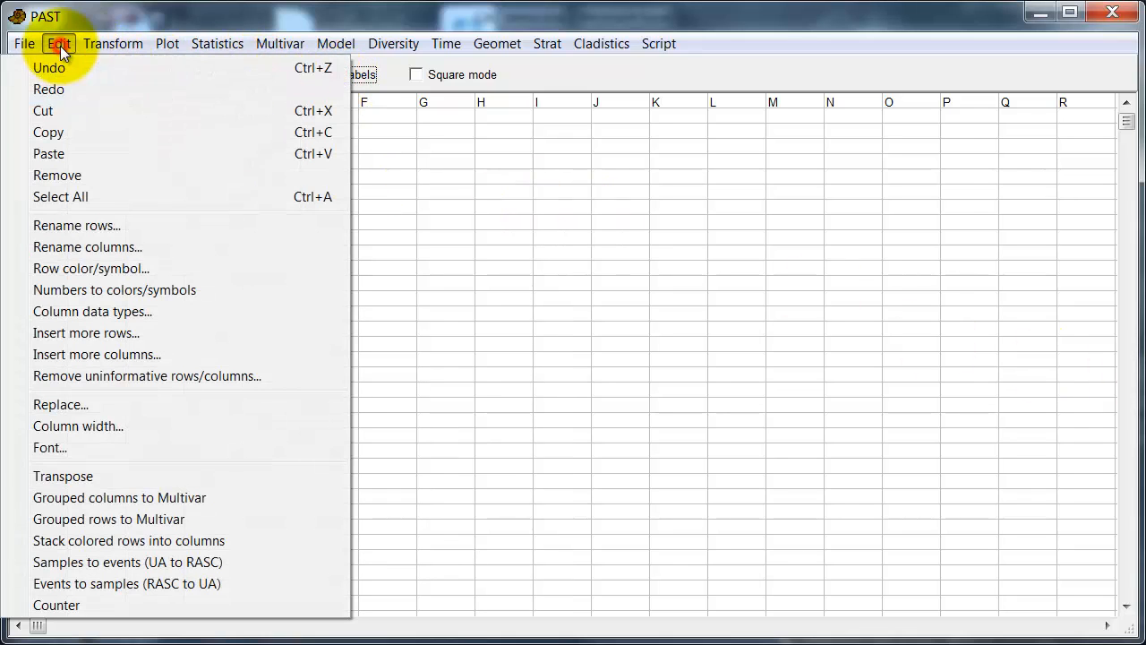
pyautogui.click(89, 153)
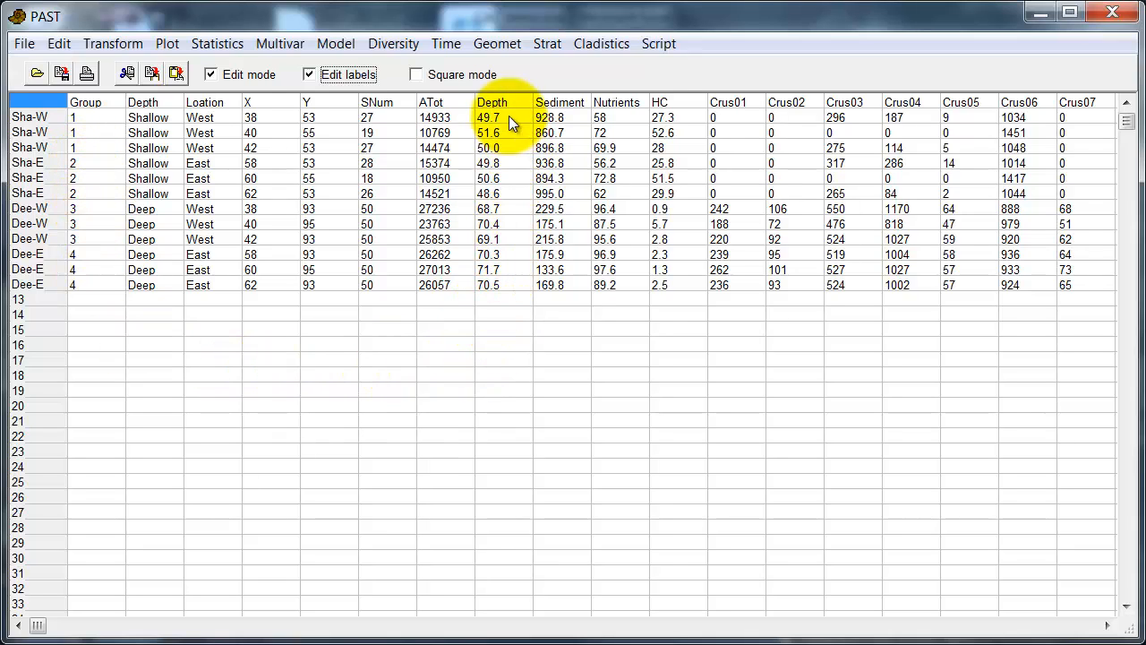
pyautogui.click(344, 75)
pyautogui.click(263, 71)
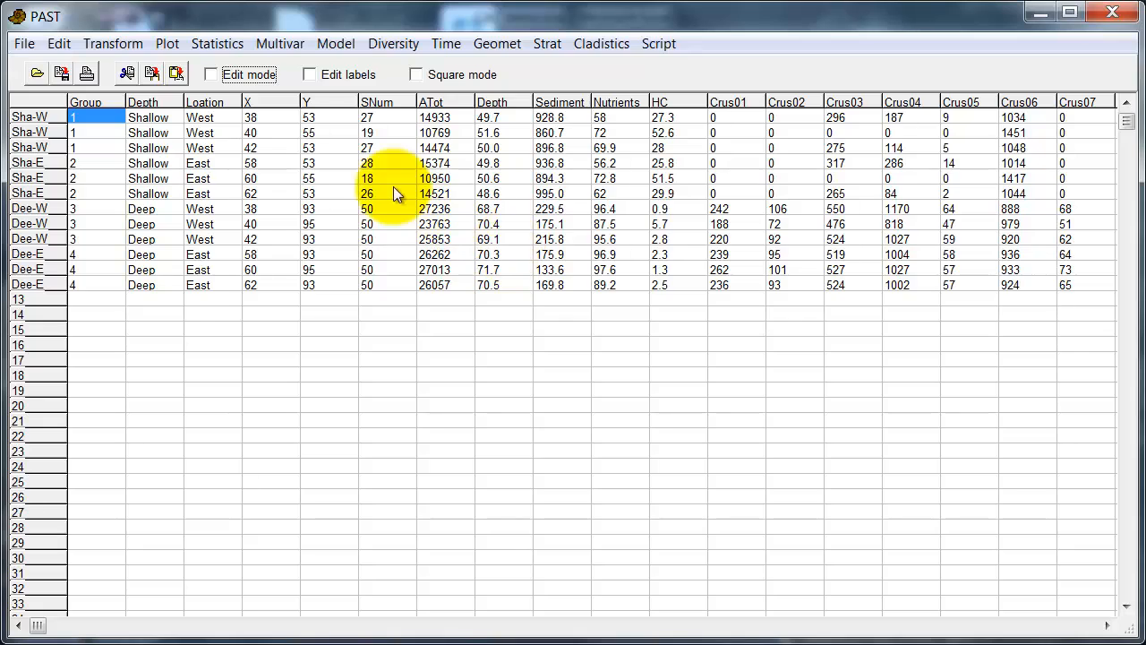
# Step: Apply Numbers to colors/symbols to the Group column, producing four coloured sample groups
pyautogui.moveTo(101, 114); pyautogui.dragTo(102, 280)
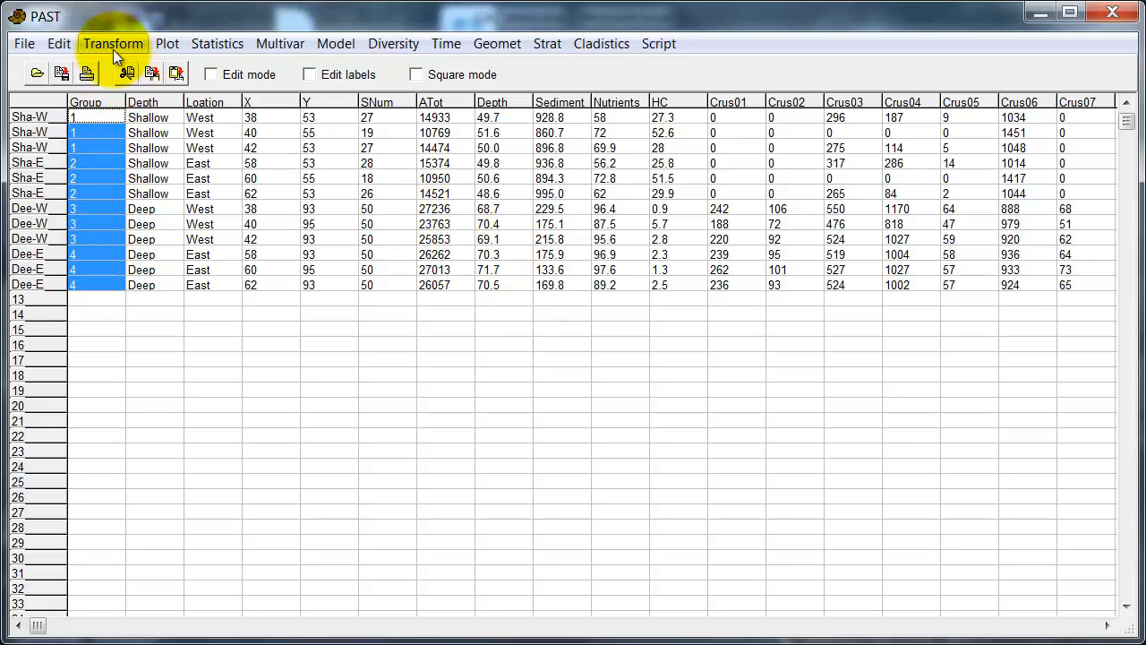
pyautogui.click(60, 44)
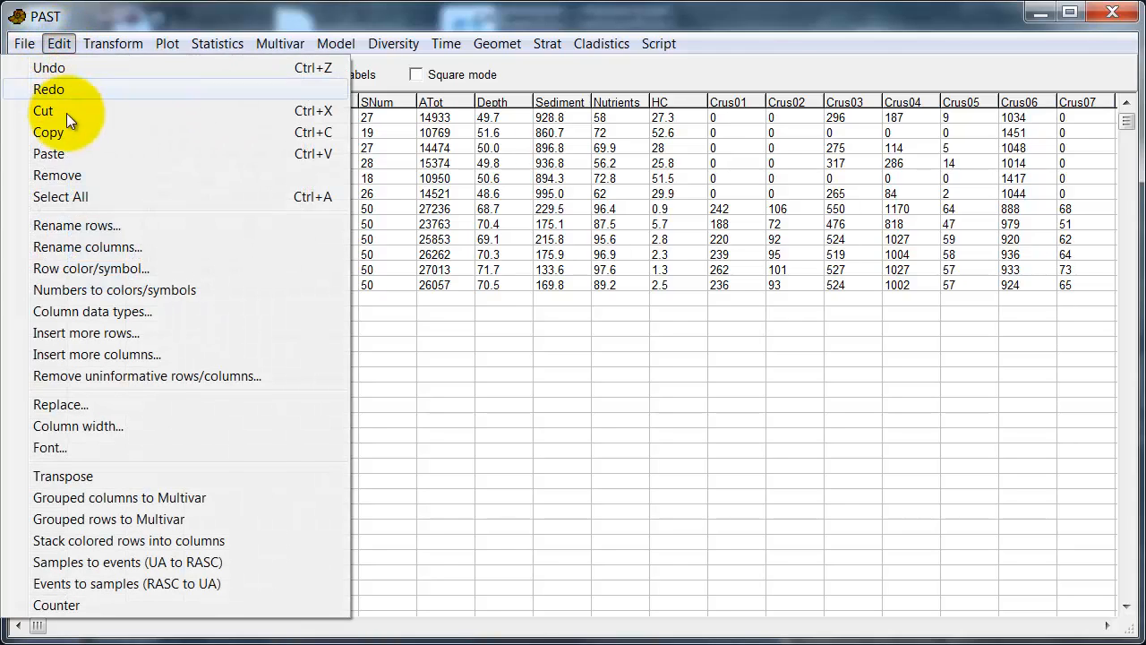
pyautogui.click(85, 289)
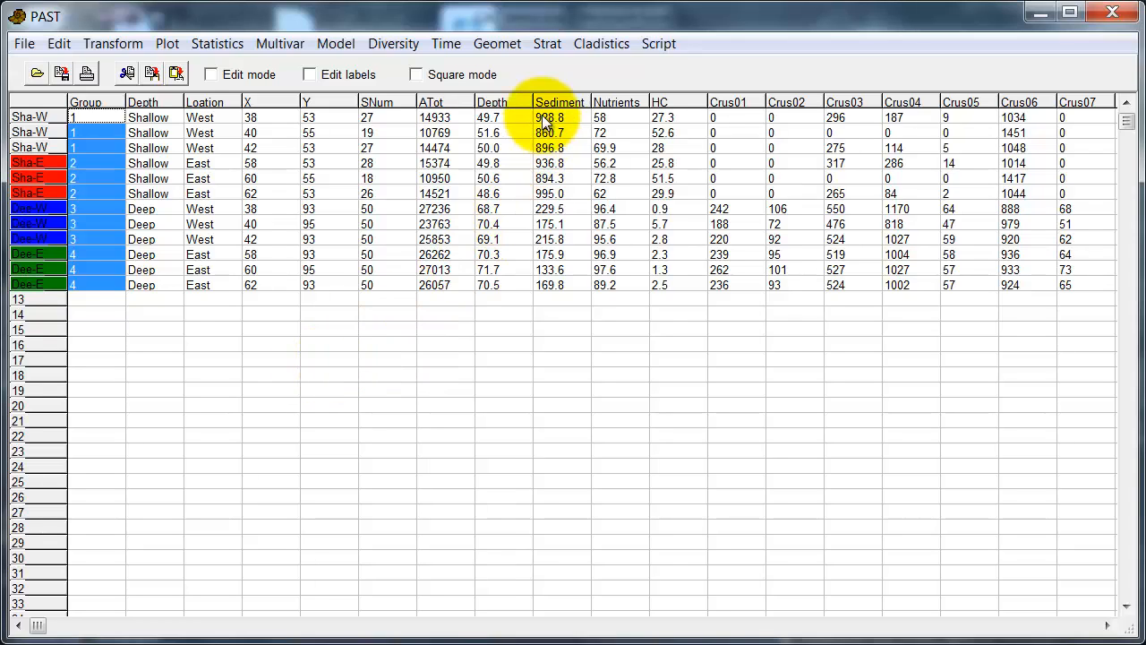
pyautogui.click(507, 117)
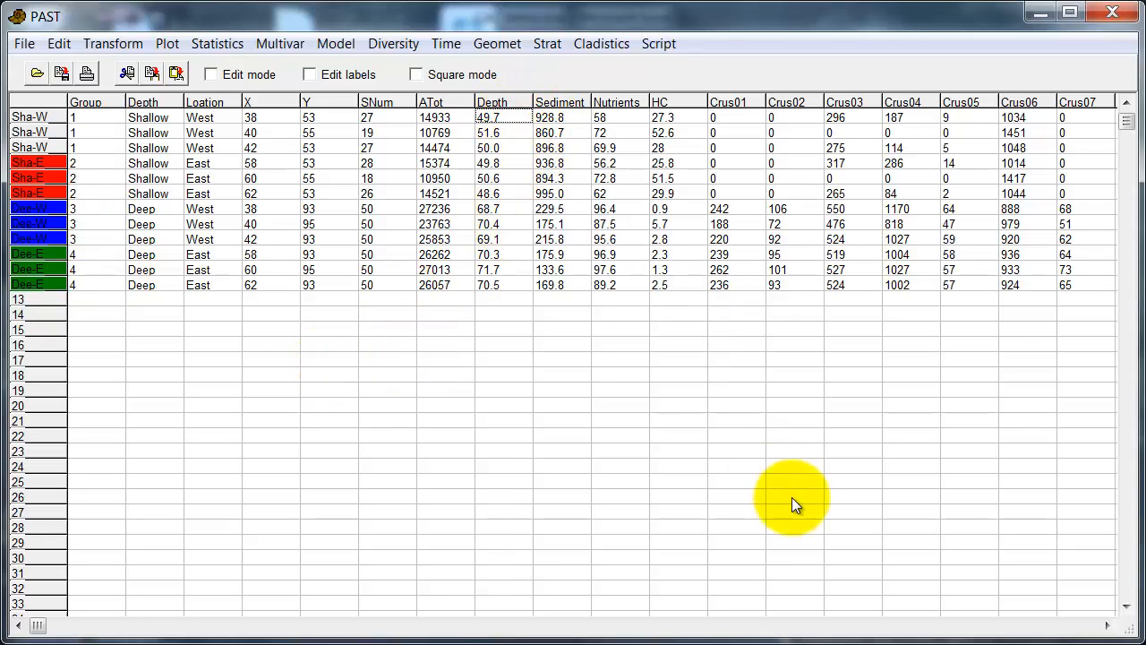
pyautogui.click(1076, 627)
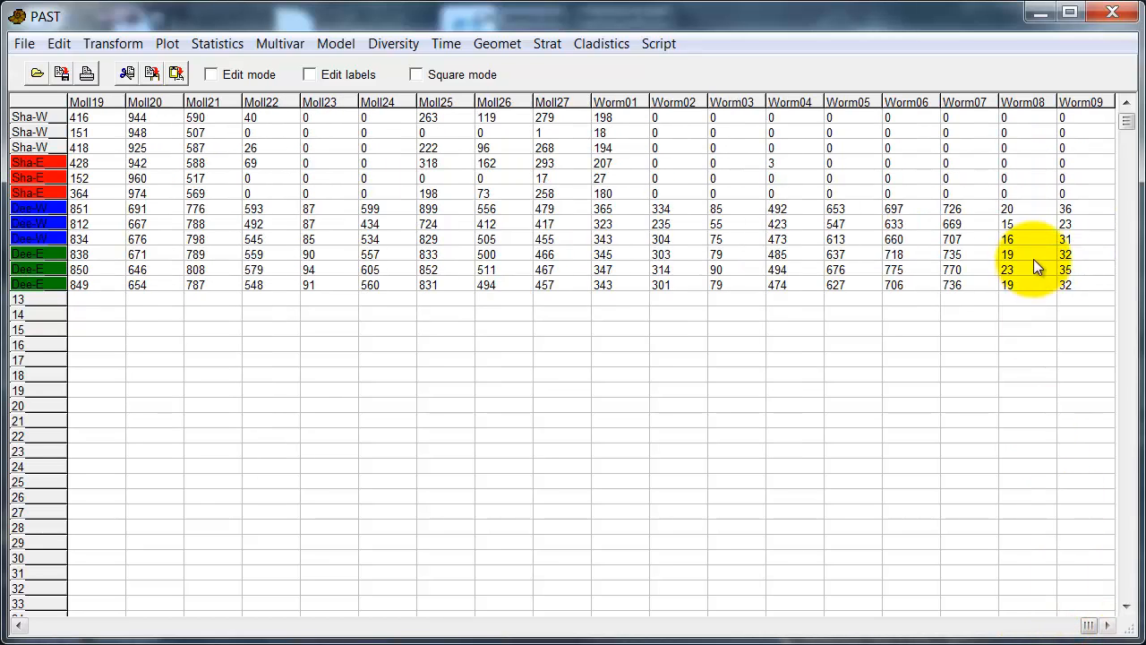
# Step: Run a Bray-Curtis non-metric MDS on all the data, confirming the environmental columns
pyautogui.keyDown('shift'); pyautogui.click(1073, 282); pyautogui.keyUp('shift')
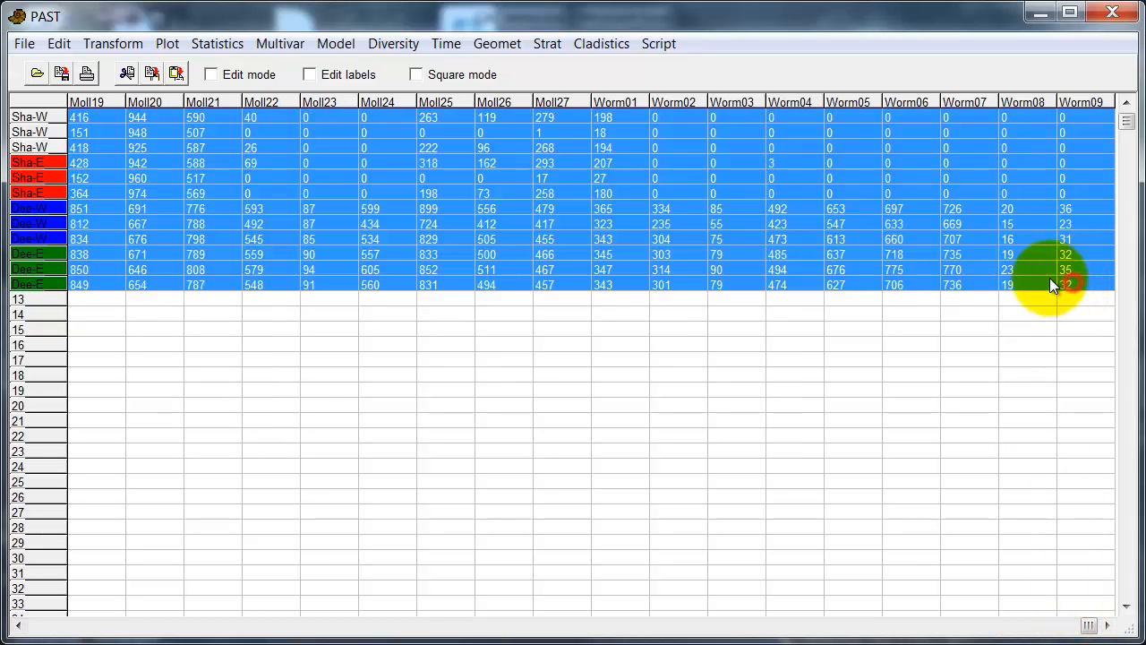
pyautogui.click(275, 44)
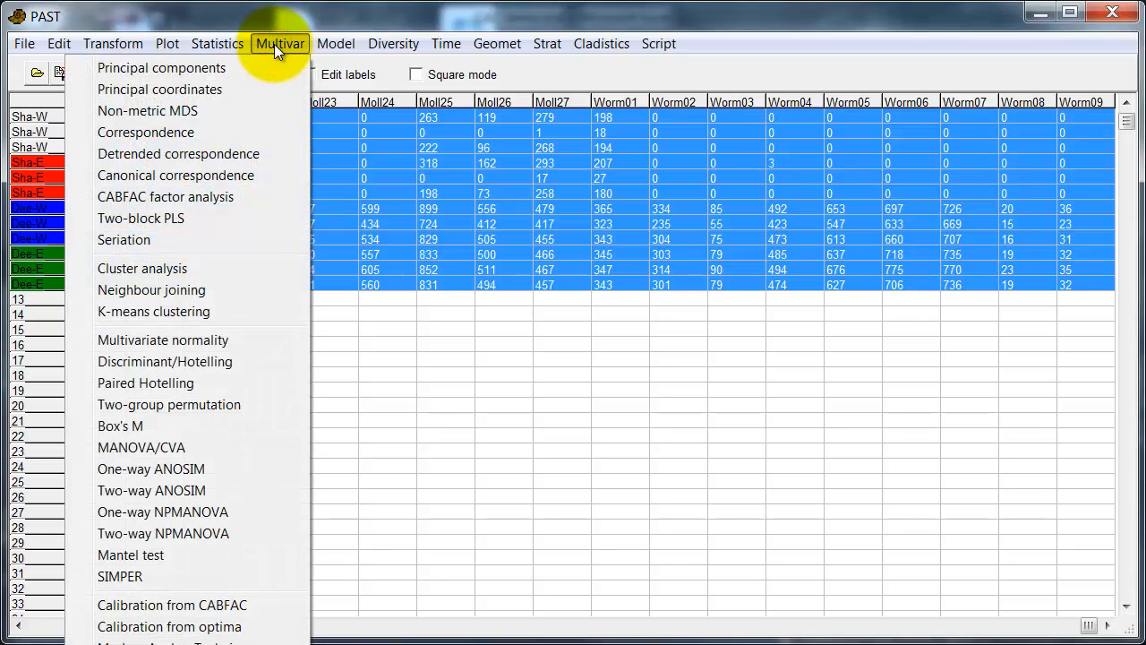
pyautogui.click(216, 110)
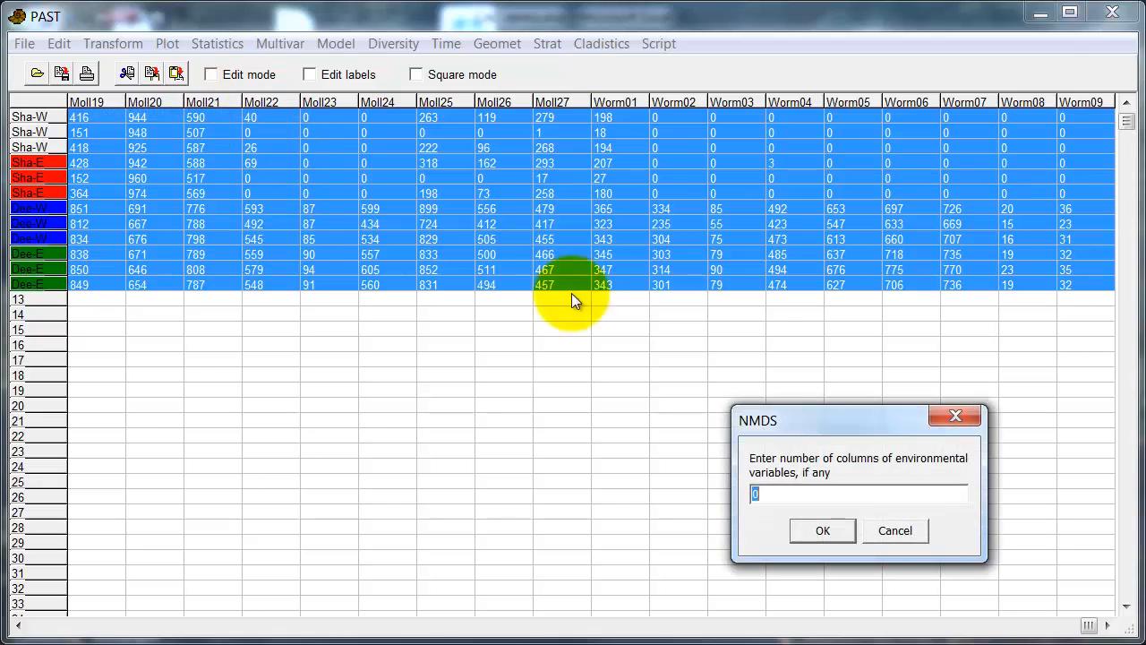
pyautogui.click(816, 531)
pyautogui.click(860, 520)
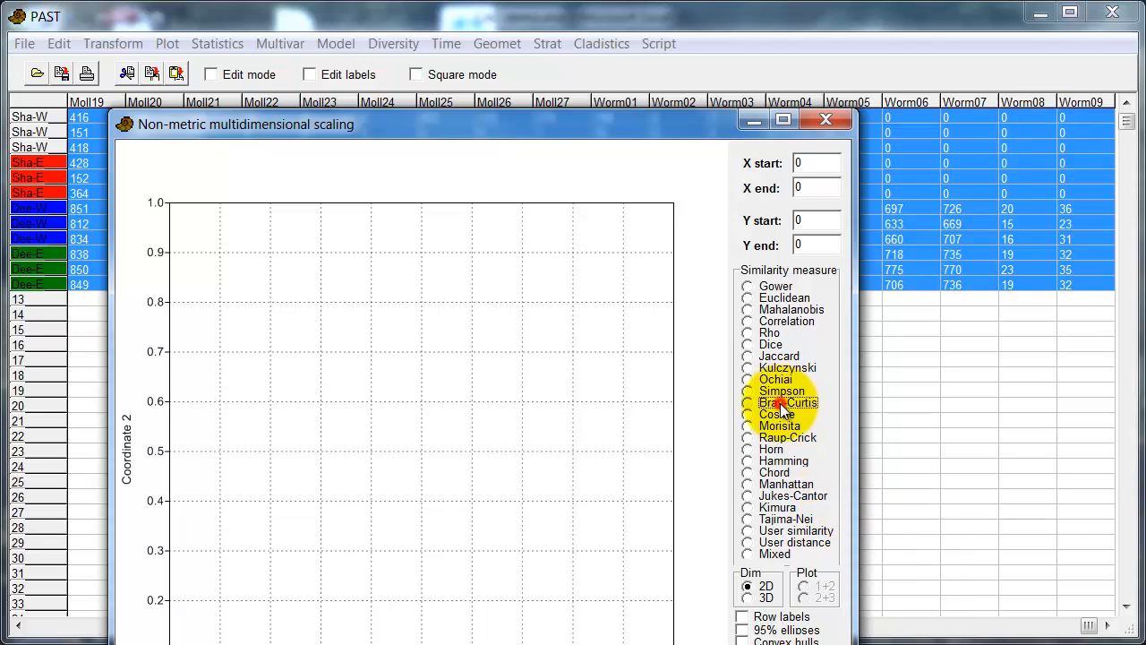
pyautogui.click(781, 404)
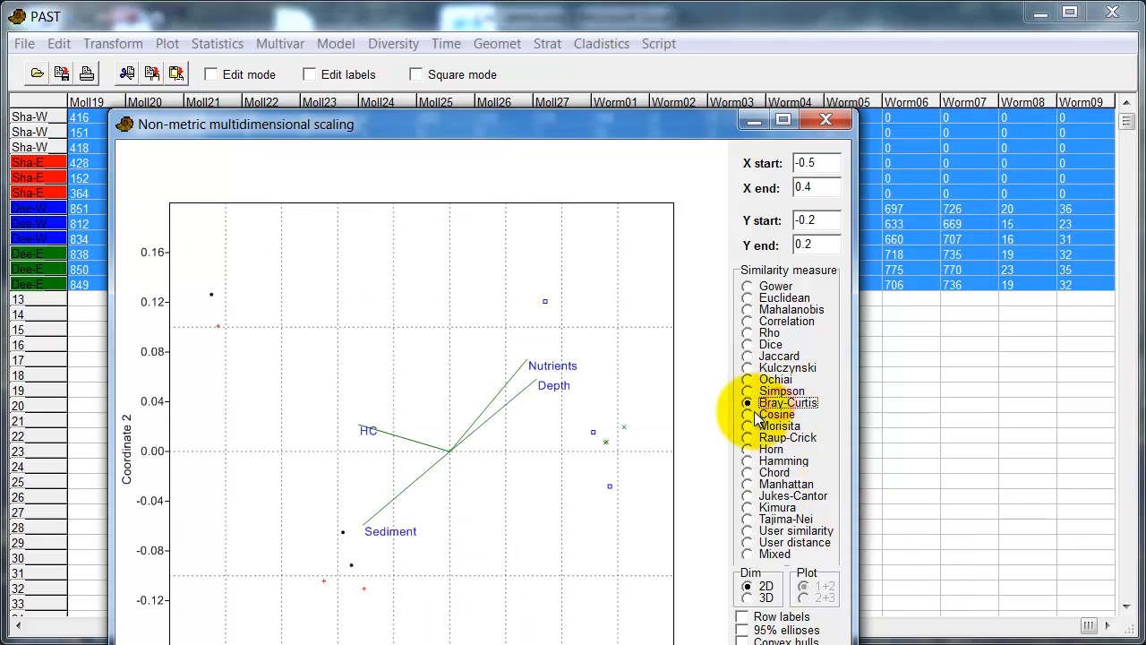
# Step: Resize the NMDS plot window to 16:9 at 1600
pyautogui.rightClick(677, 118)
pyautogui.moveTo(690, 246)
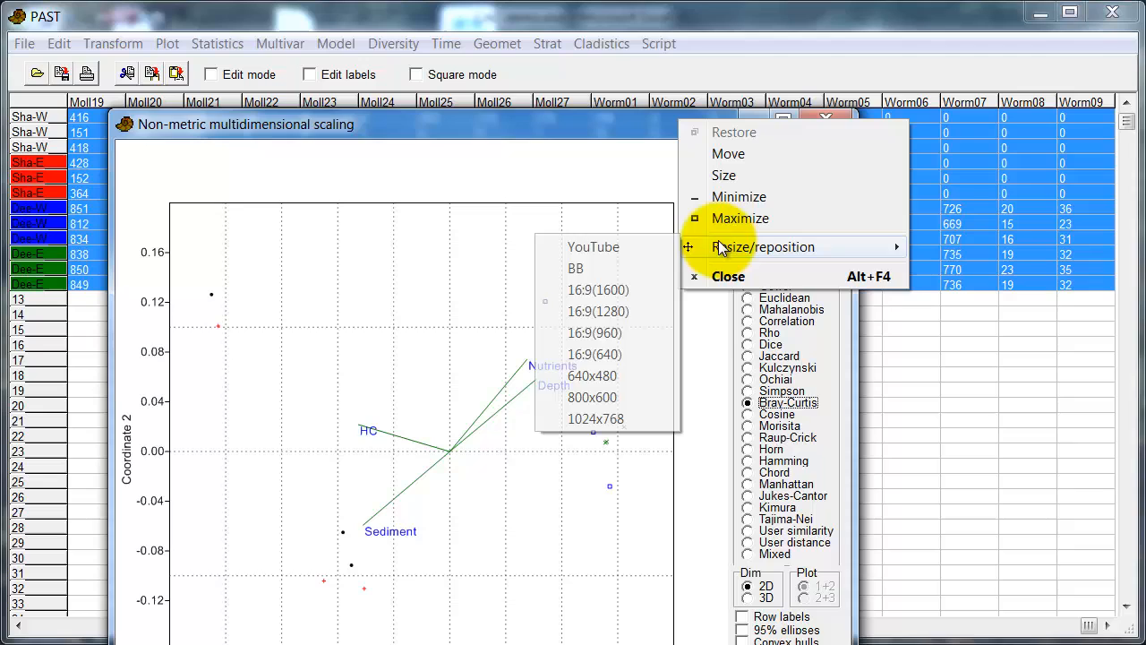
pyautogui.click(638, 290)
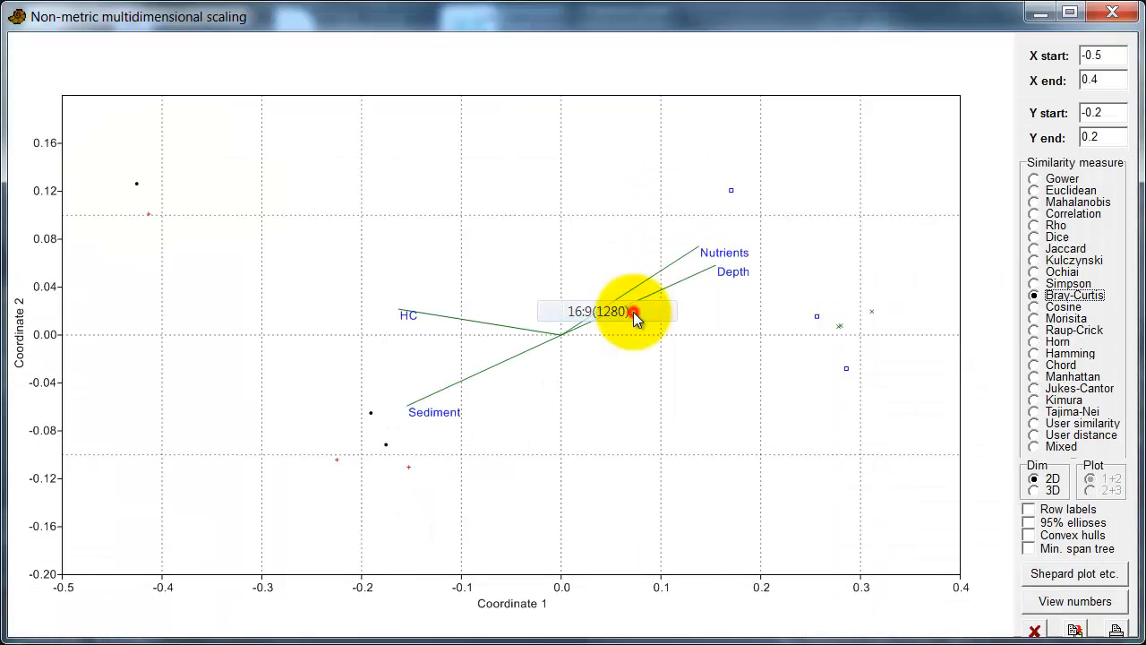
# Step: Give the NMDS plot size-3 point symbols, thick lines and sample labels, then close it
pyautogui.click(413, 240)
pyautogui.click(291, 226)
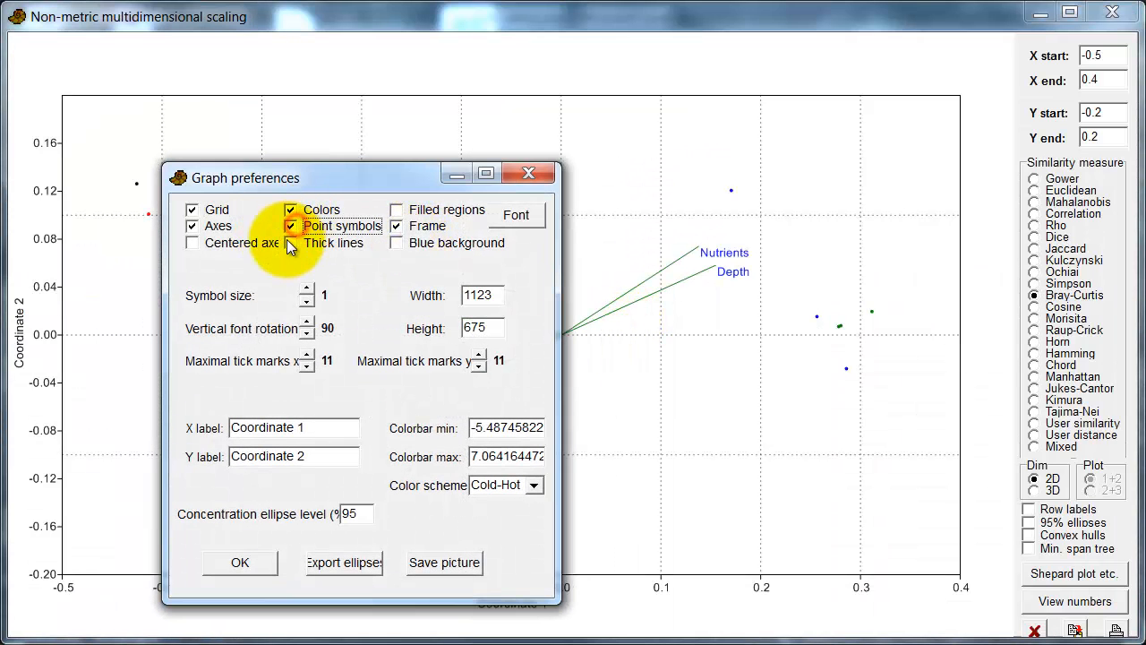
pyautogui.click(289, 243)
pyautogui.click(306, 290)
pyautogui.click(306, 290)
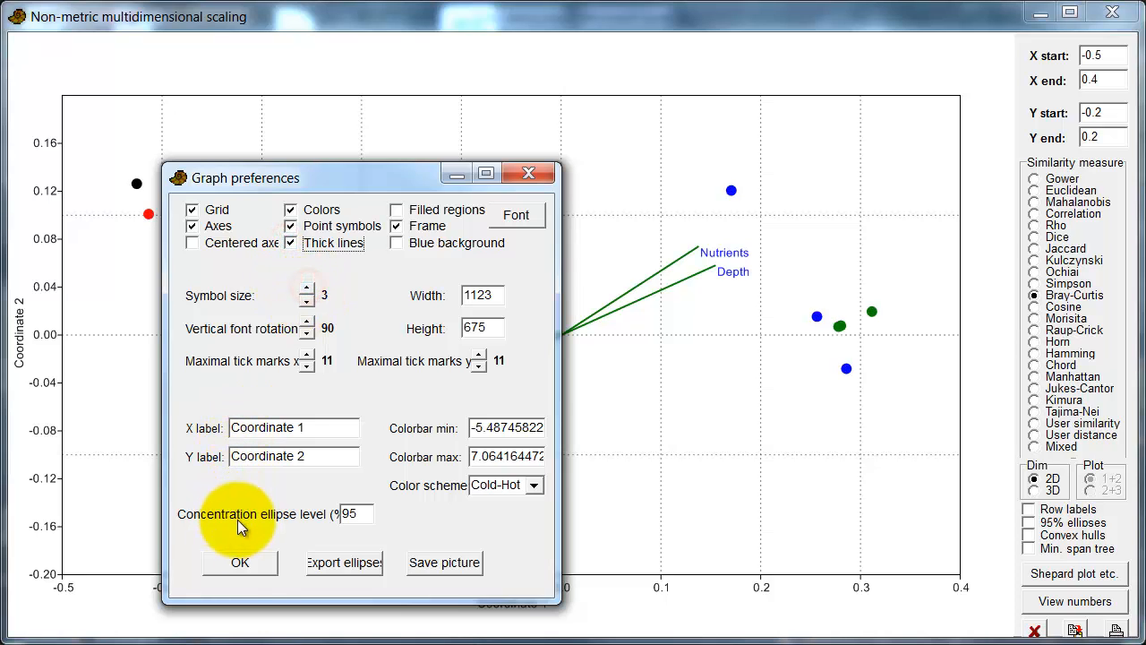
pyautogui.click(248, 567)
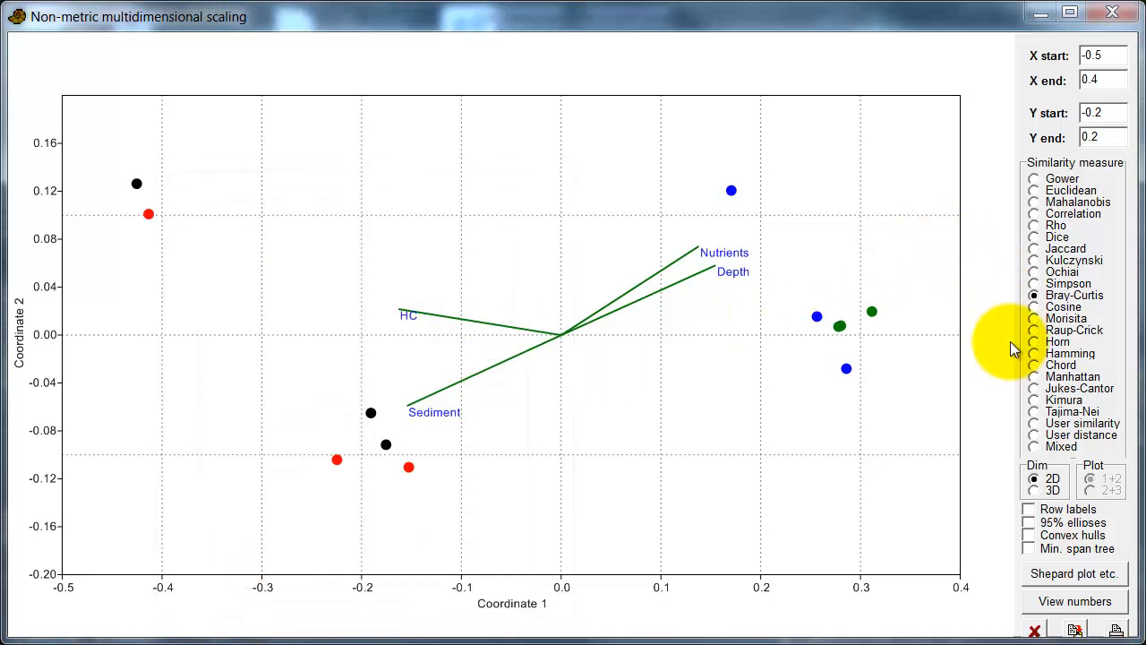
pyautogui.click(1029, 509)
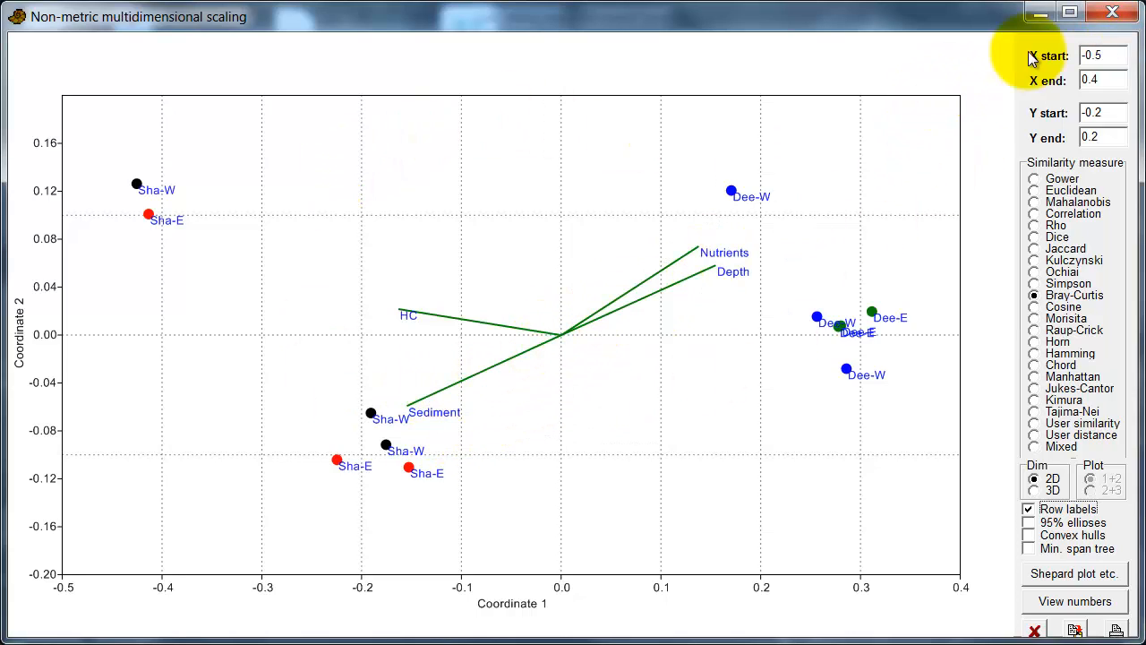
pyautogui.click(1110, 13)
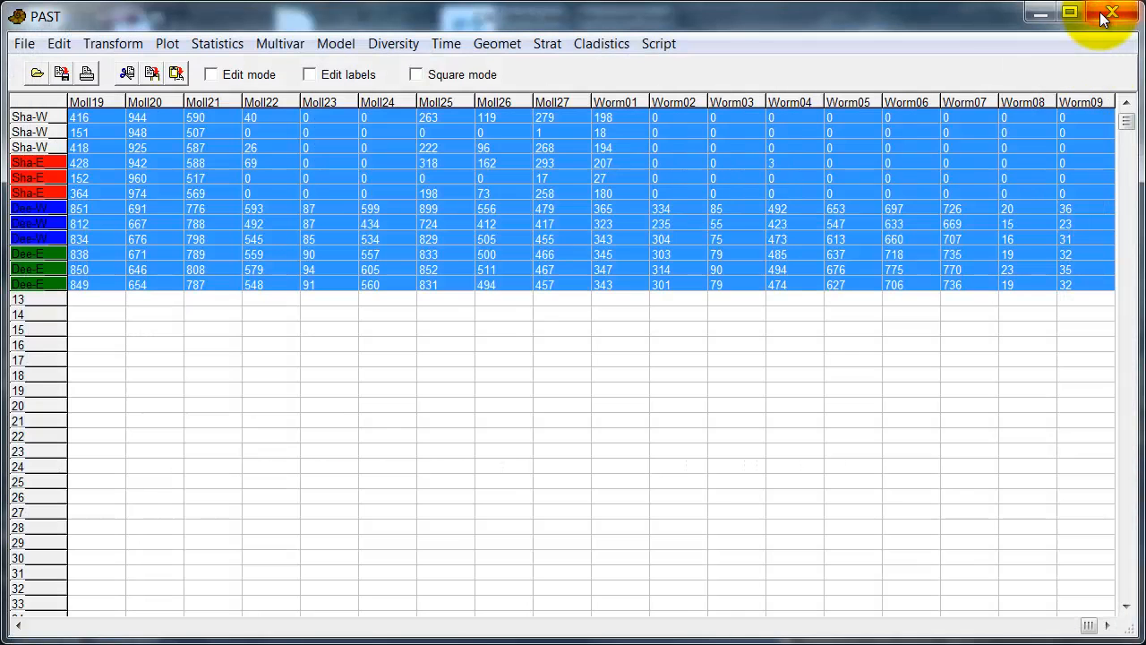
# Step: Run a canonical correspondence analysis with 4 environmental columns on the full sheet, then close it
pyautogui.click(297, 42)
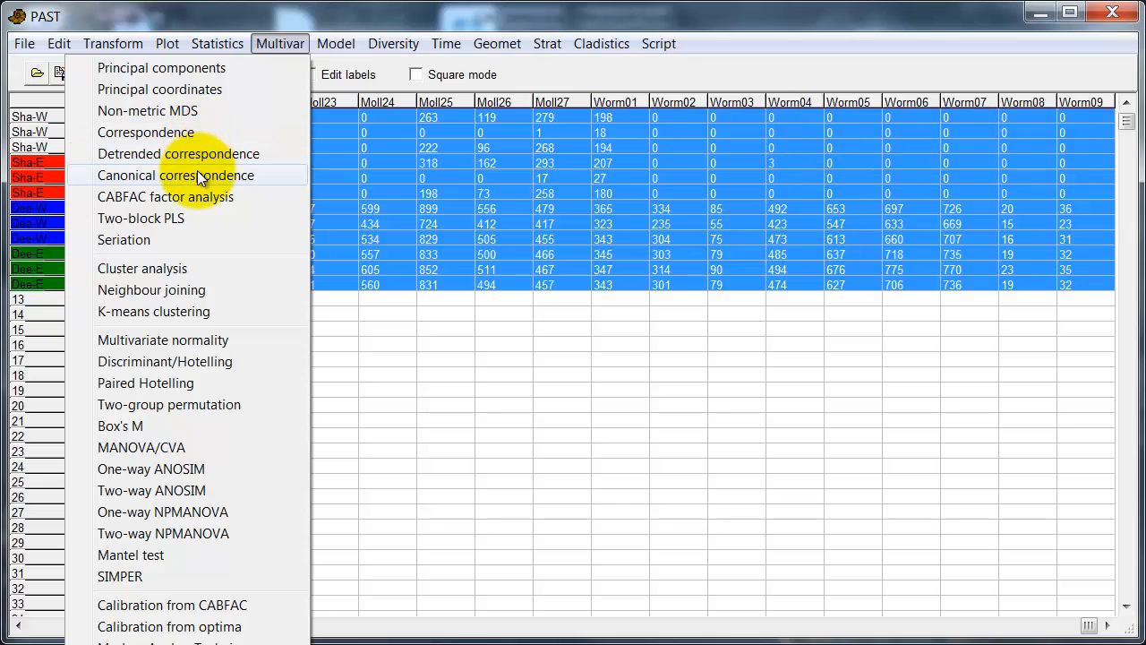
pyautogui.click(197, 176)
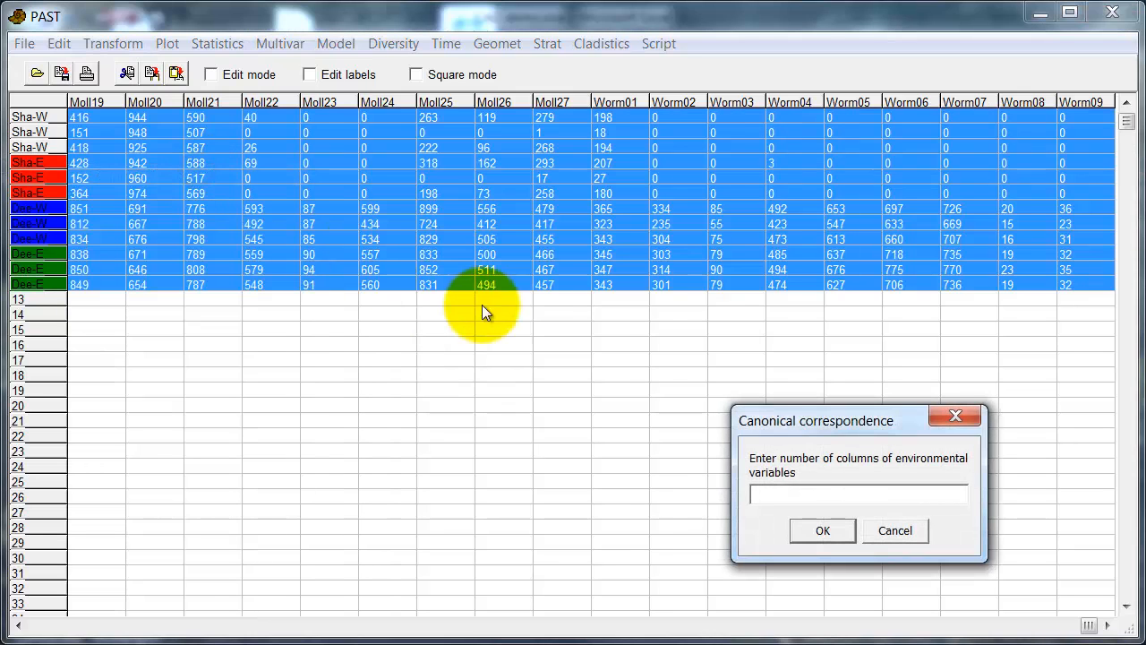
pyautogui.write('4')
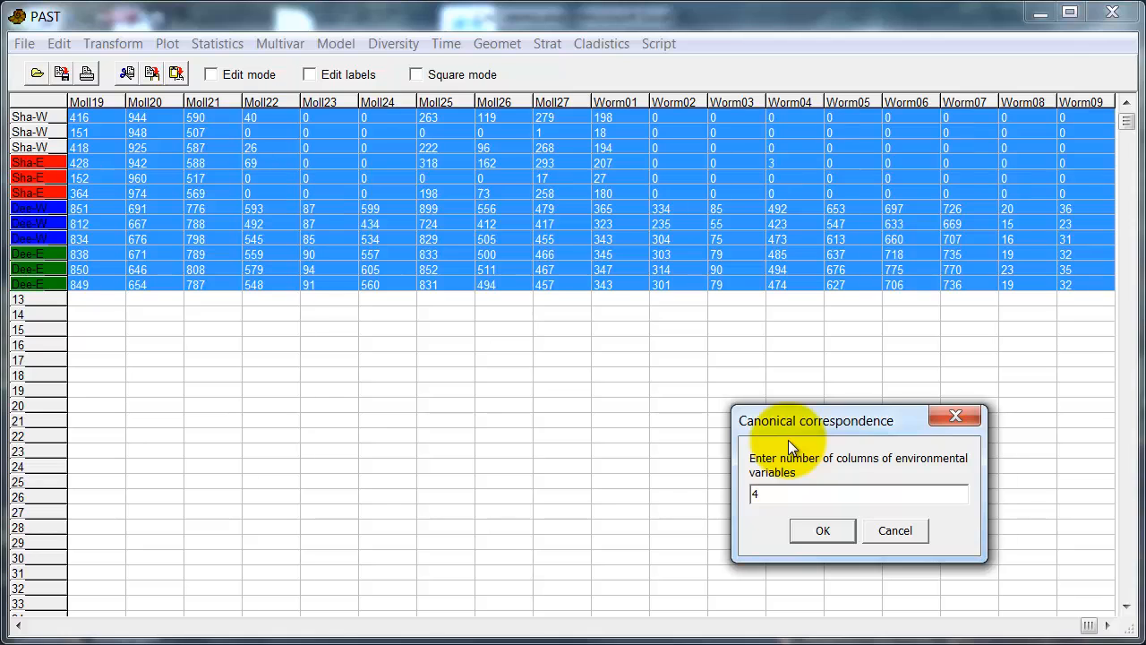
pyautogui.click(835, 537)
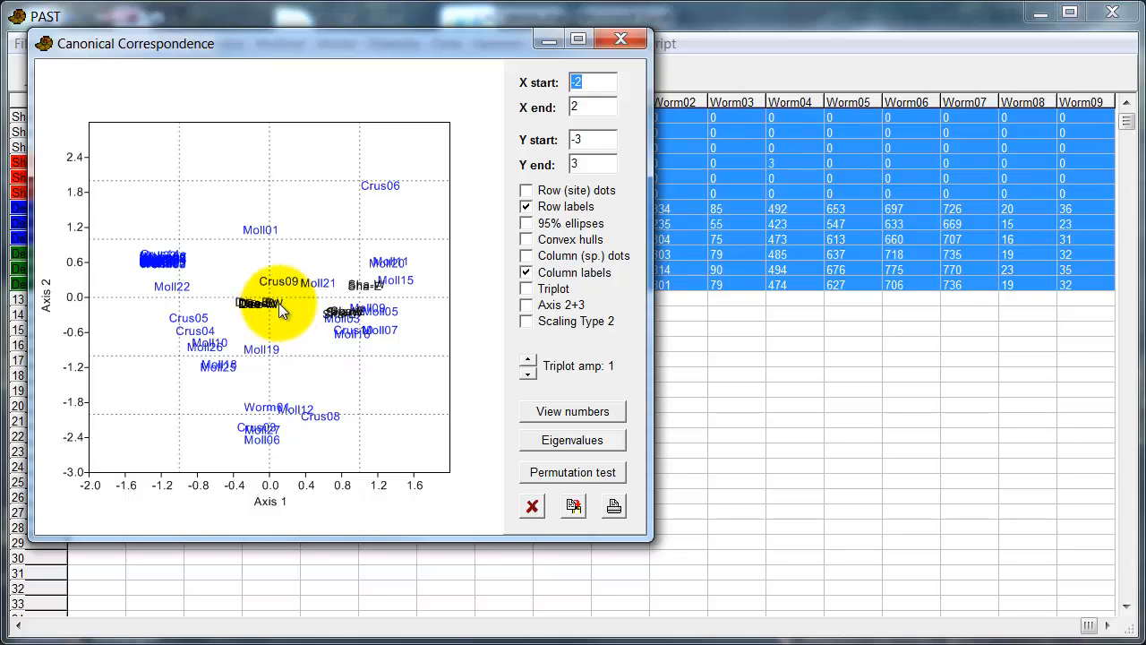
pyautogui.click(534, 506)
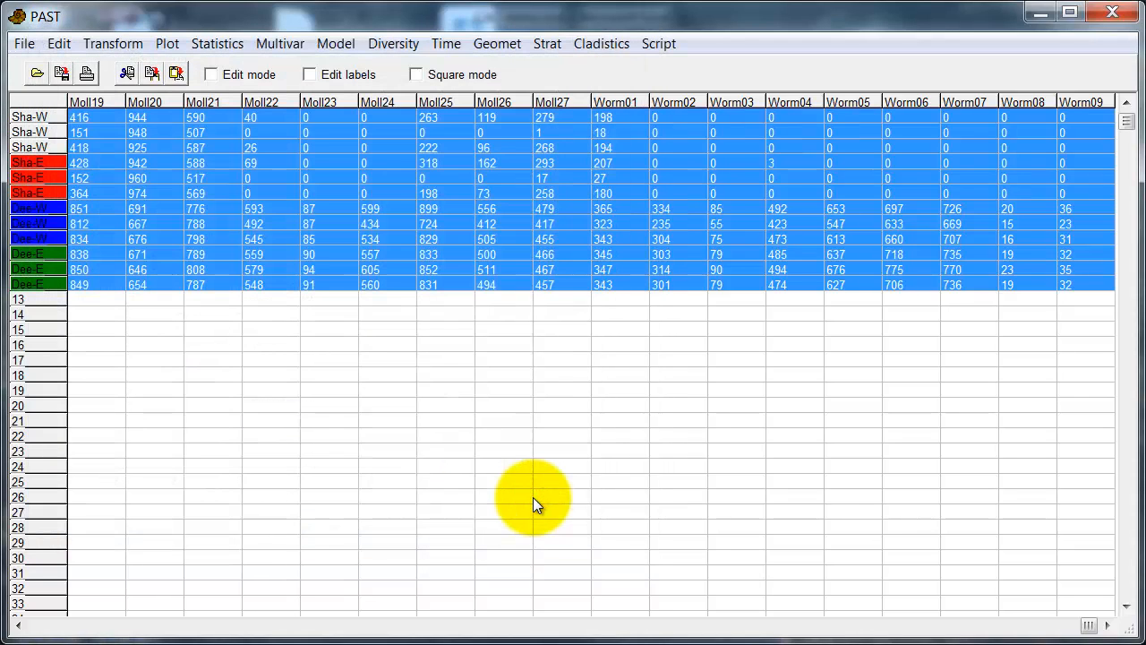
# Step: Select Depth to Crus05 for rows 1–12, try CCA with 4 columns, abort on Sha-W's zero row total
pyautogui.click(107, 624)
pyautogui.click(104, 624)
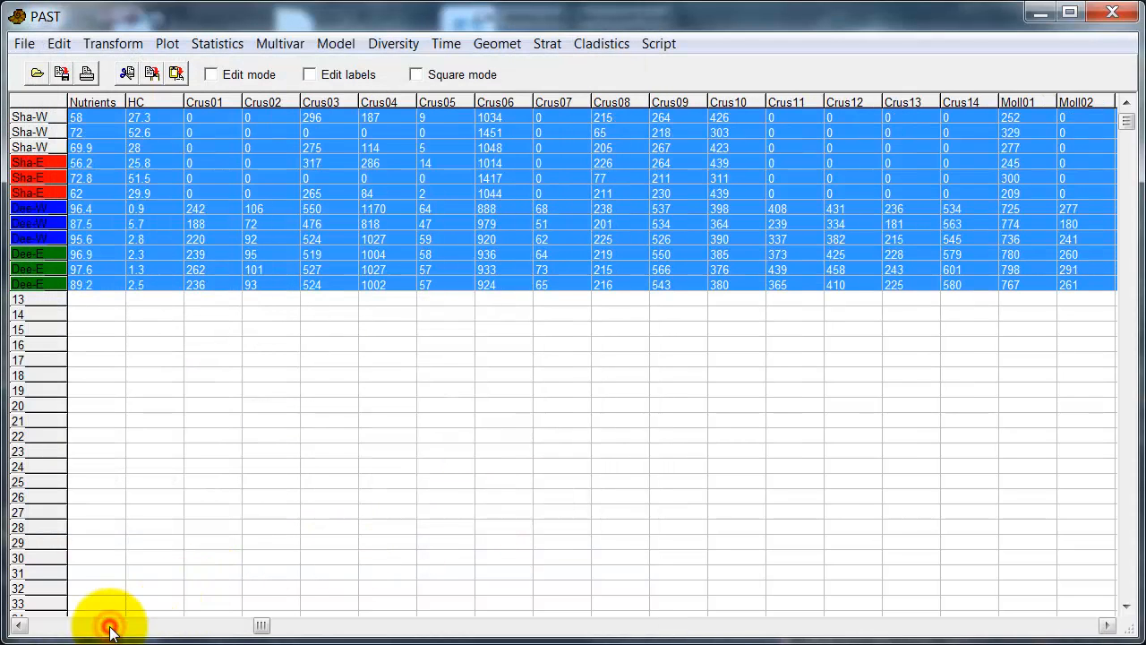
pyautogui.click(109, 627)
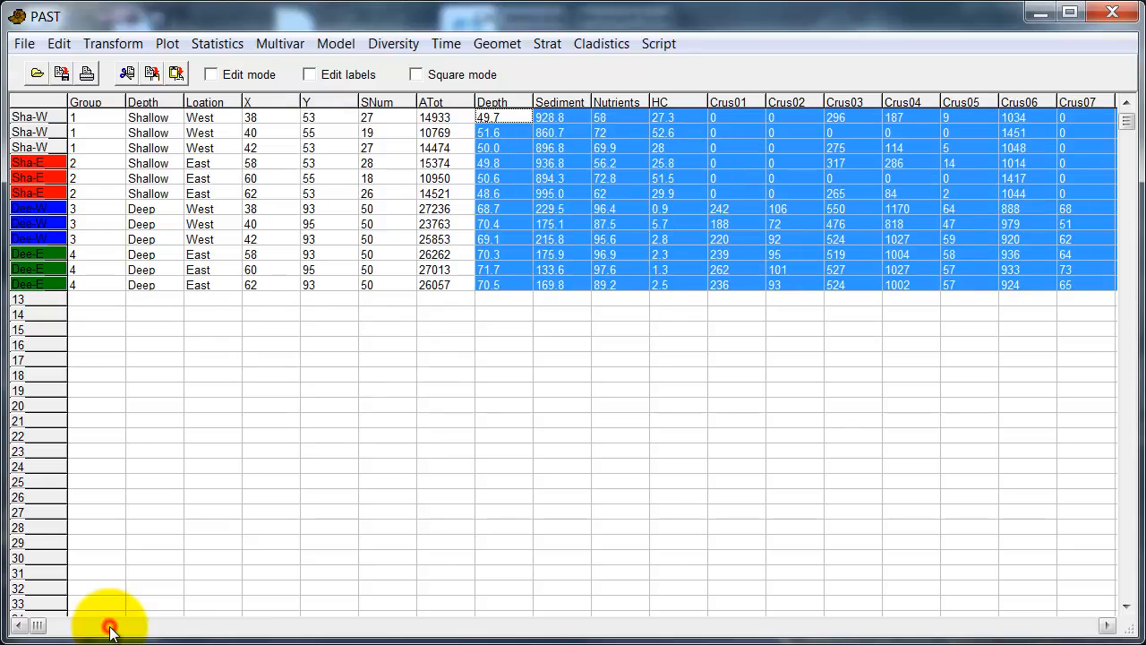
pyautogui.moveTo(510, 117); pyautogui.dragTo(956, 280)
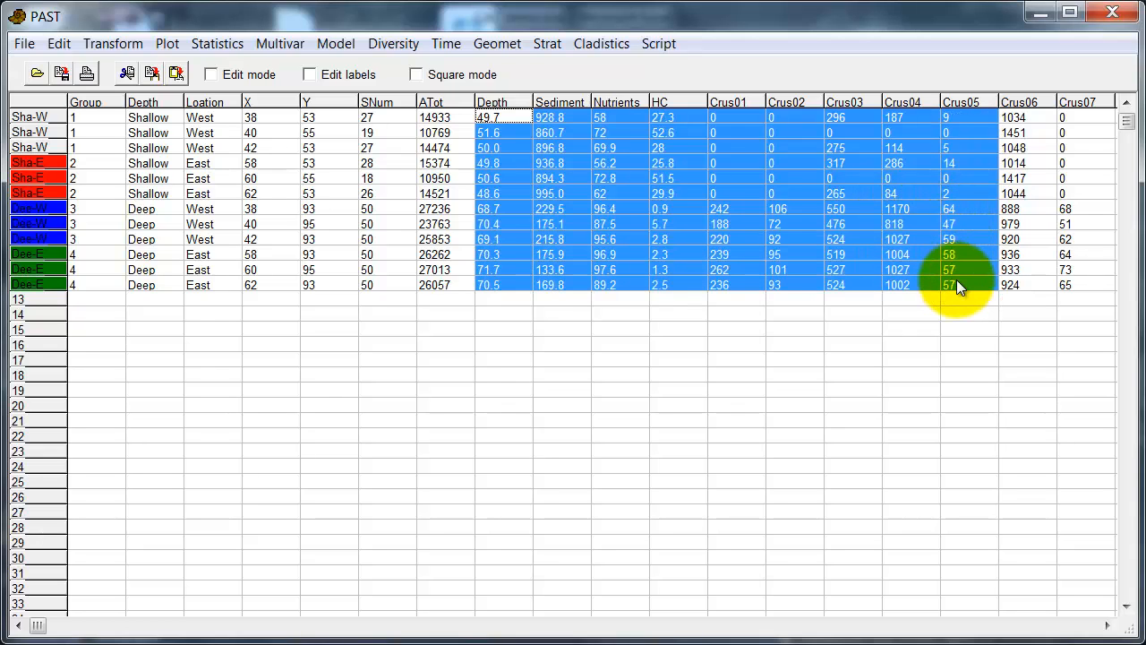
pyautogui.click(264, 39)
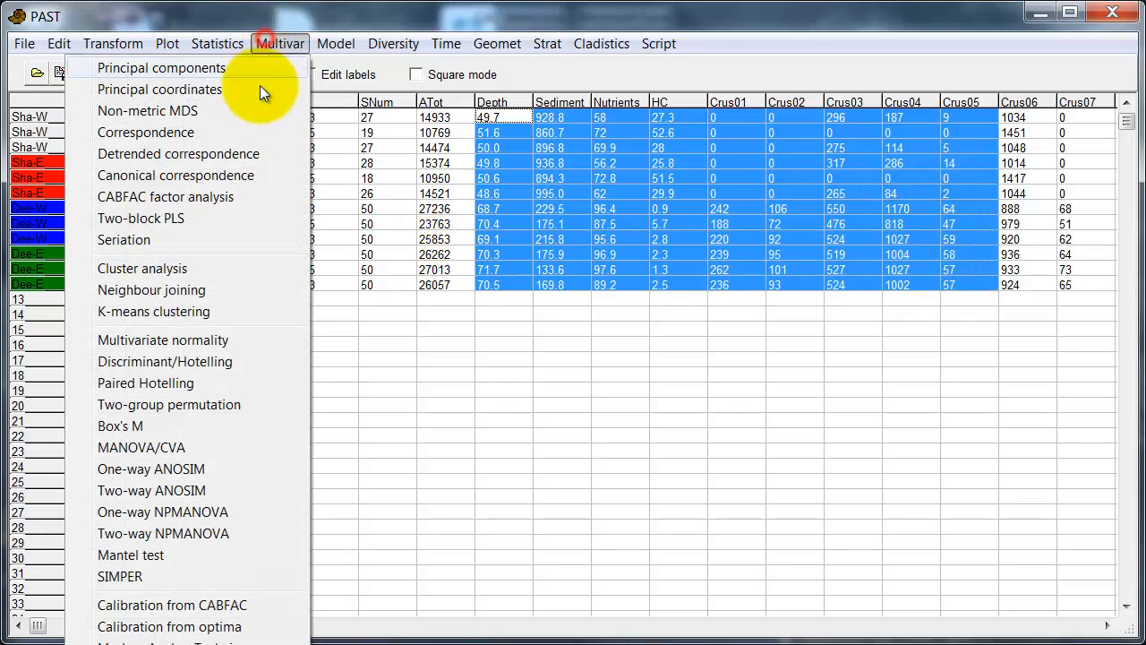
pyautogui.click(239, 174)
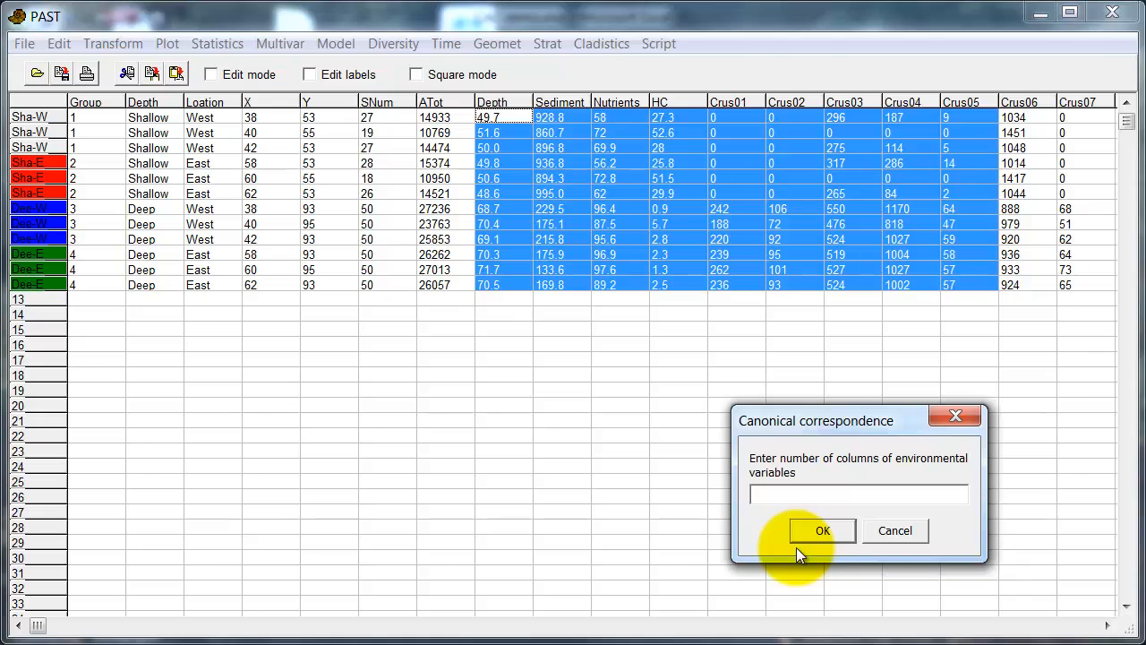
pyautogui.write('4')
pyautogui.click(814, 538)
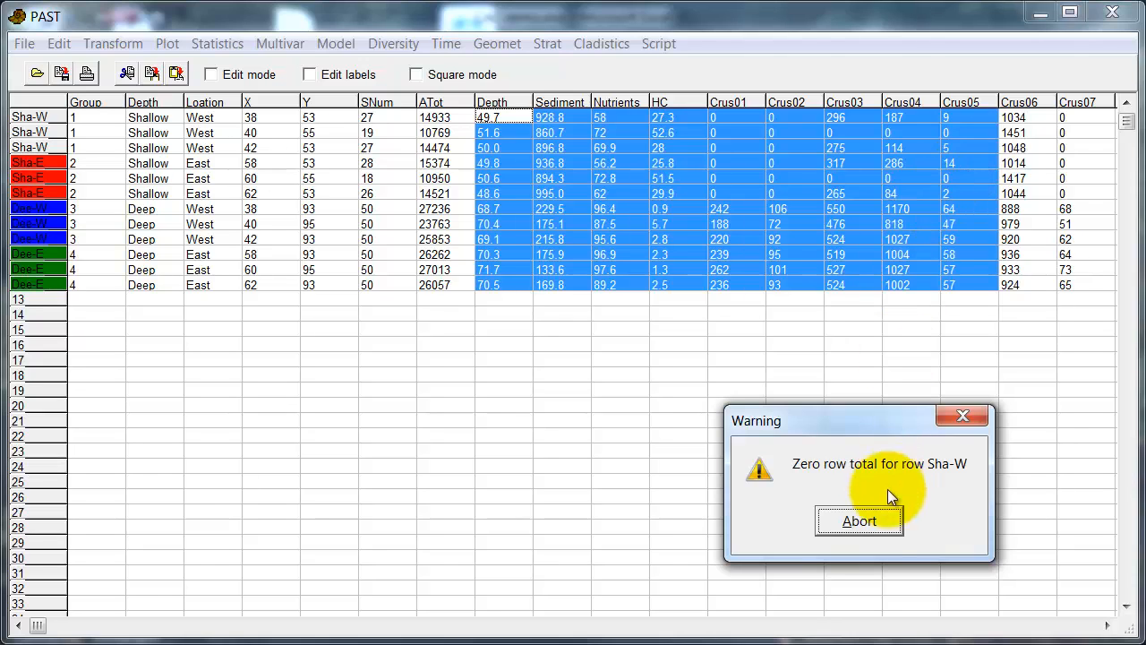
pyautogui.click(886, 512)
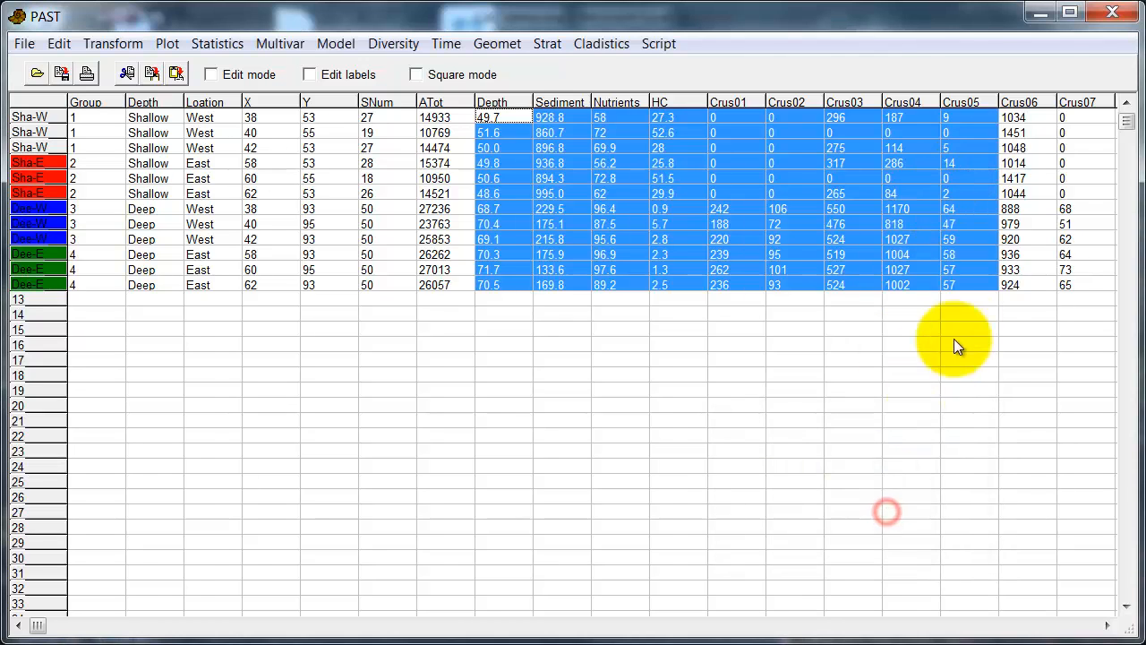
# Step: Extend the selection to Crus06 and run the CCA with 4 environmental columns
pyautogui.keyDown('shift'); pyautogui.click(1021, 284); pyautogui.keyUp('shift')
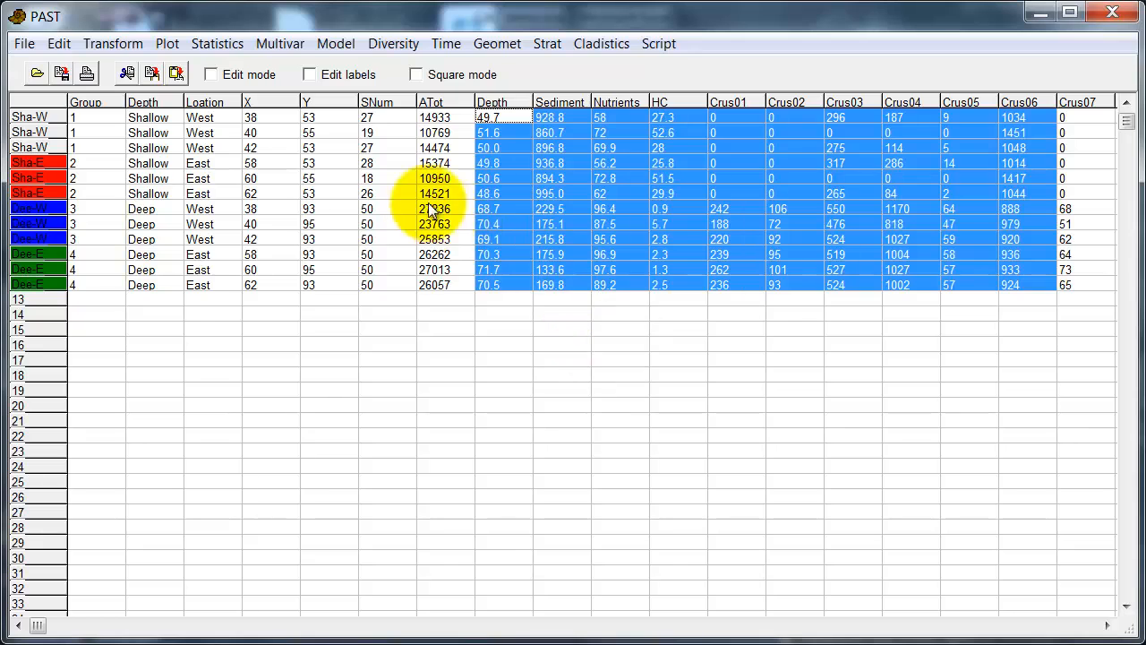
pyautogui.click(280, 47)
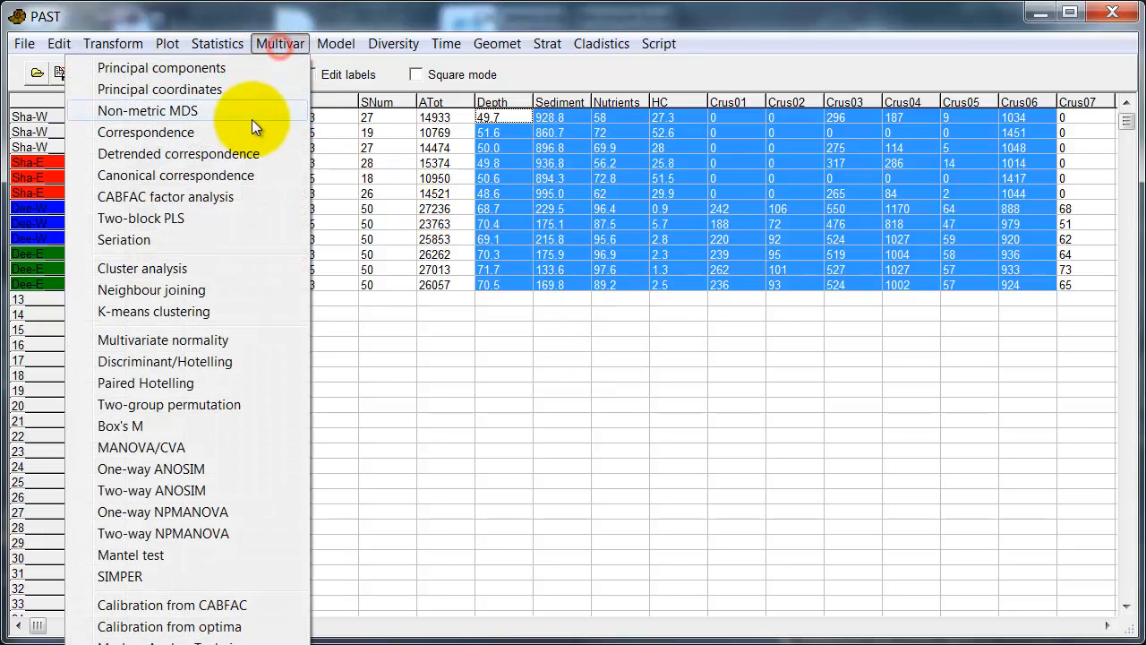
pyautogui.click(234, 174)
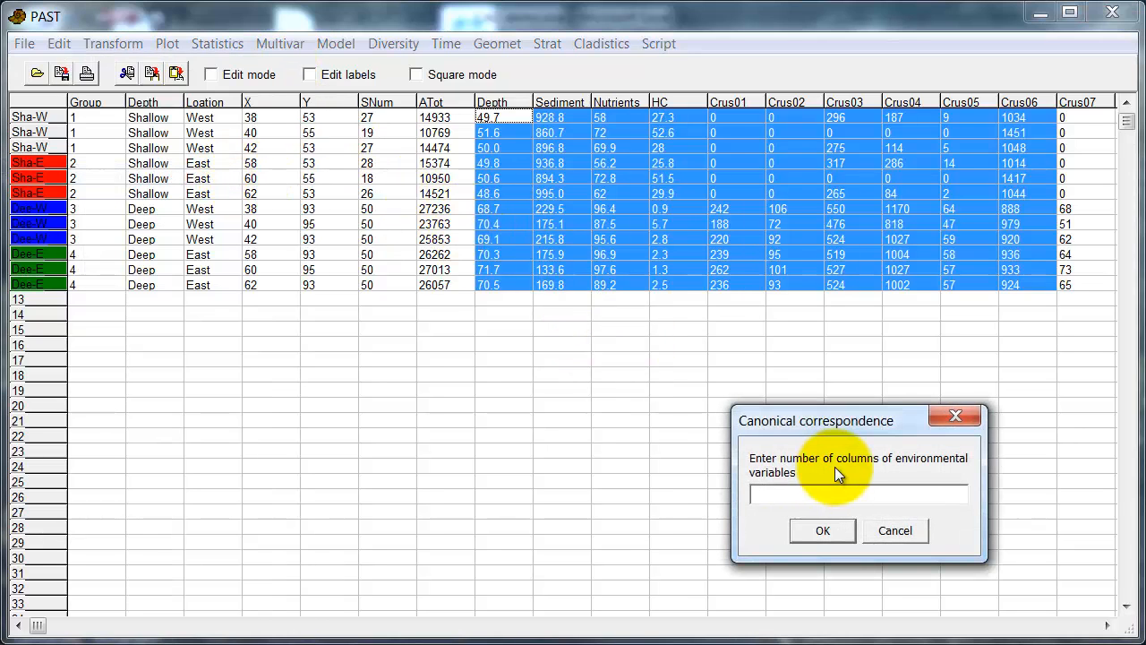
pyautogui.write('4')
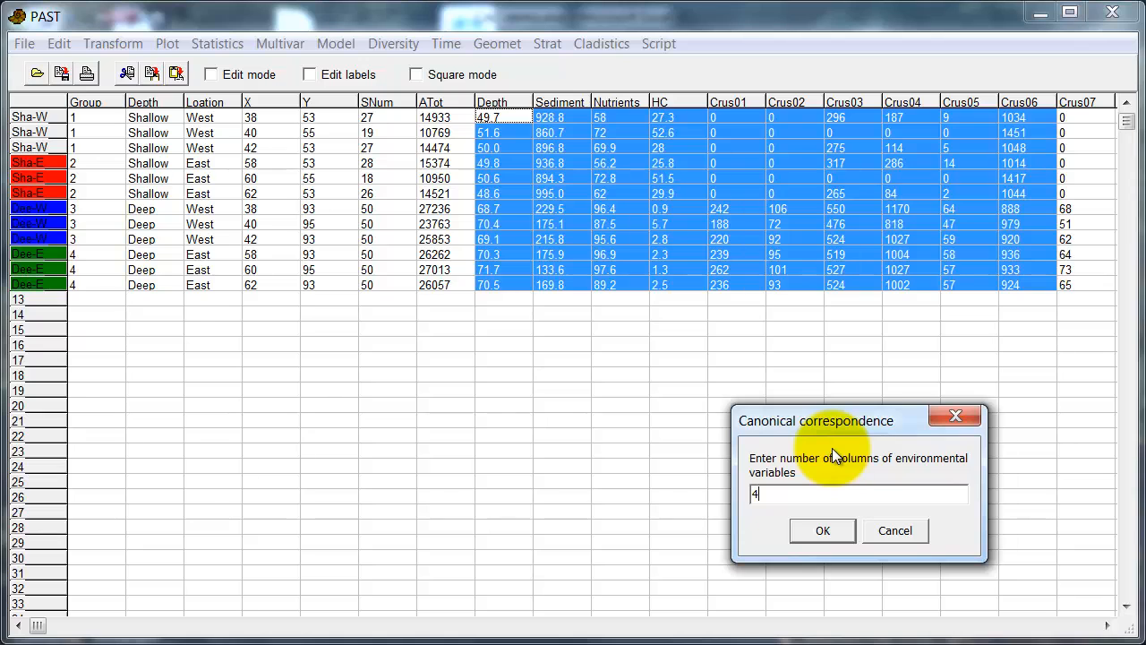
pyautogui.click(839, 529)
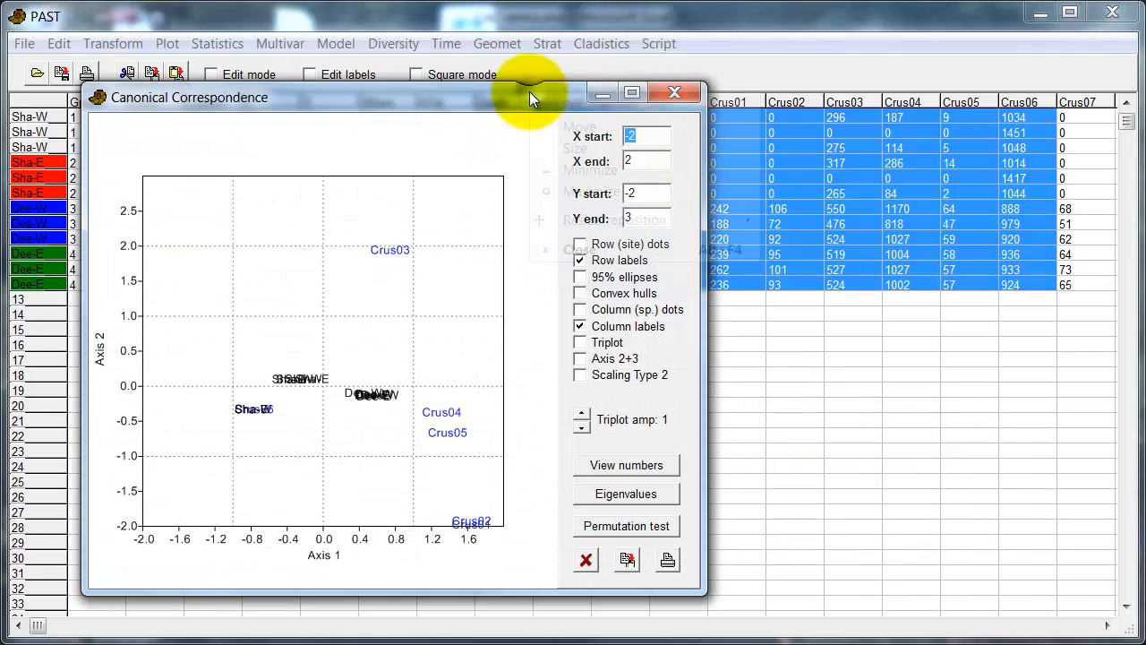
# Step: Resize the CCA plot window to 16:9 at 1280
pyautogui.rightClick(529, 91)
pyautogui.moveTo(544, 220)
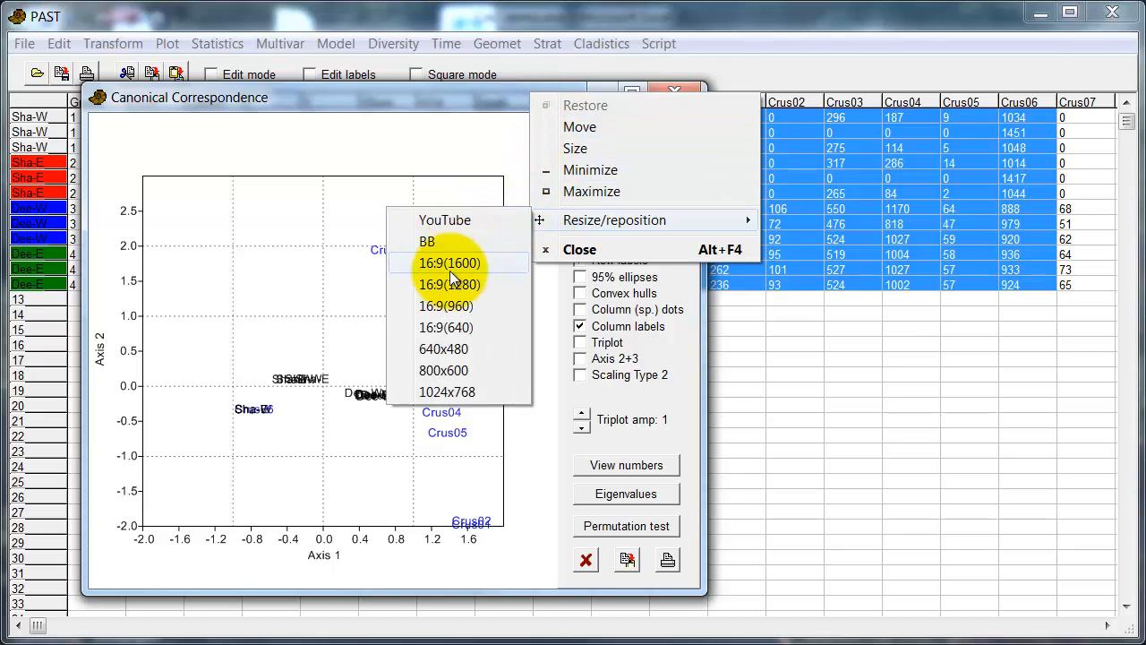
pyautogui.click(448, 279)
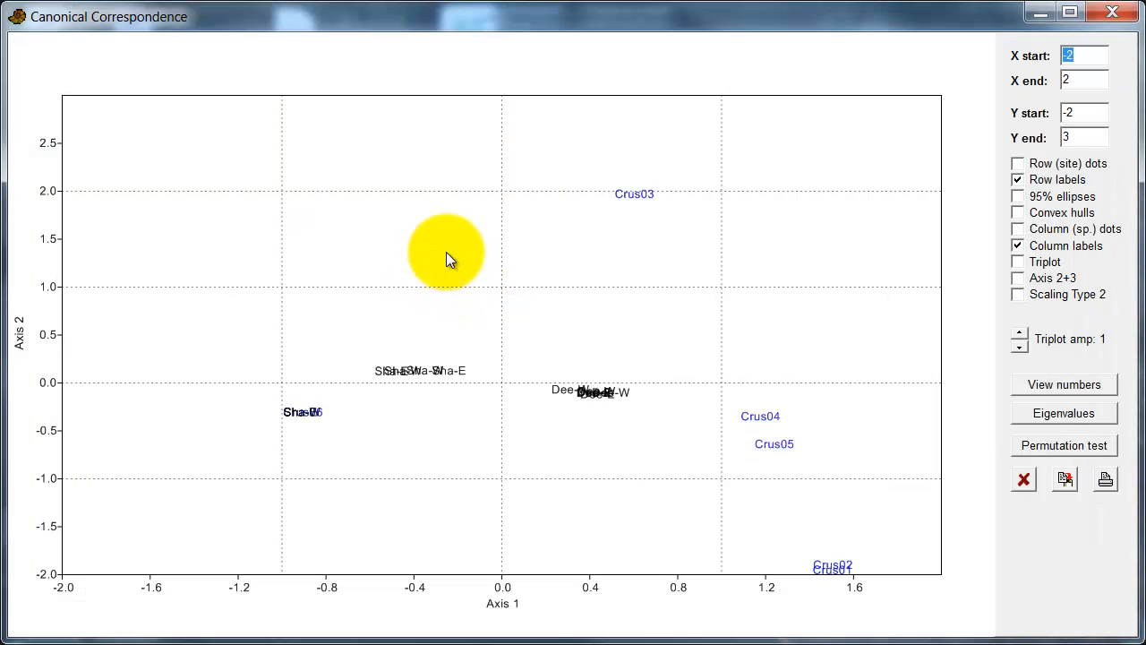
# Step: Turn on point symbols, thick lines and a larger symbol size in Graph preferences
pyautogui.click(438, 222)
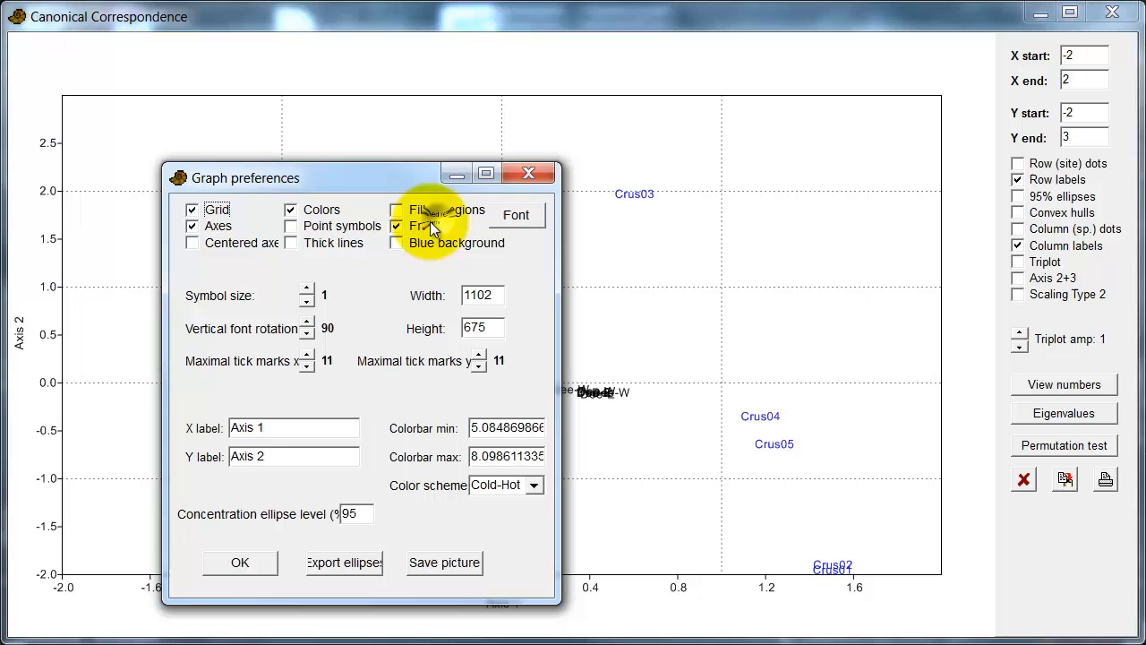
pyautogui.click(315, 248)
pyautogui.click(307, 289)
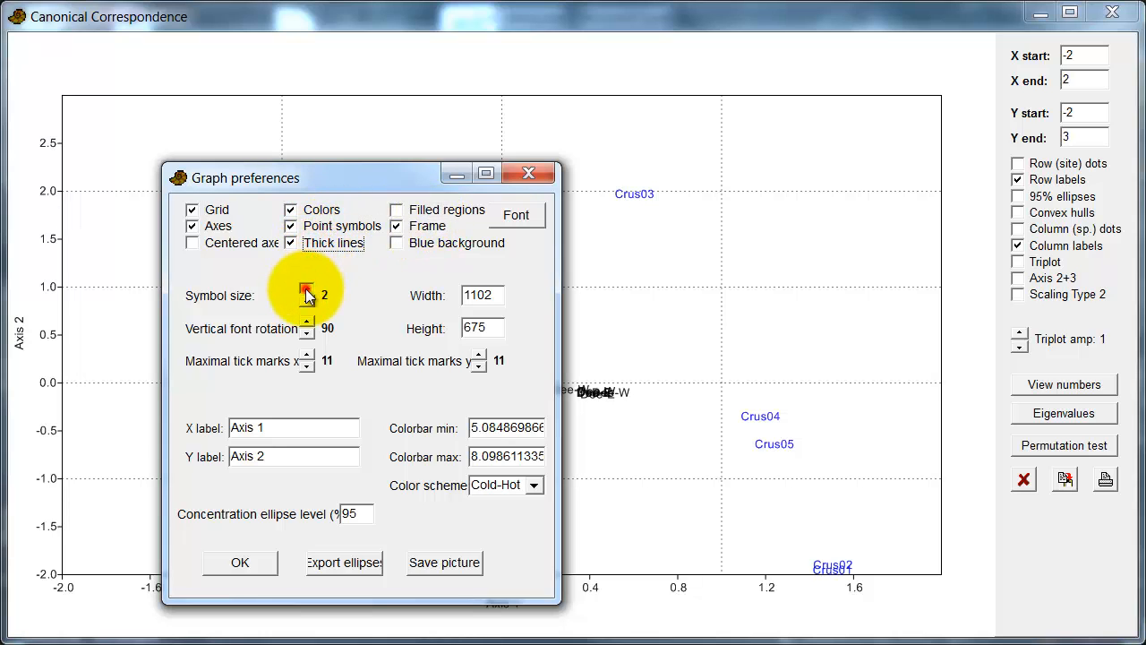
pyautogui.click(307, 289)
pyautogui.click(240, 563)
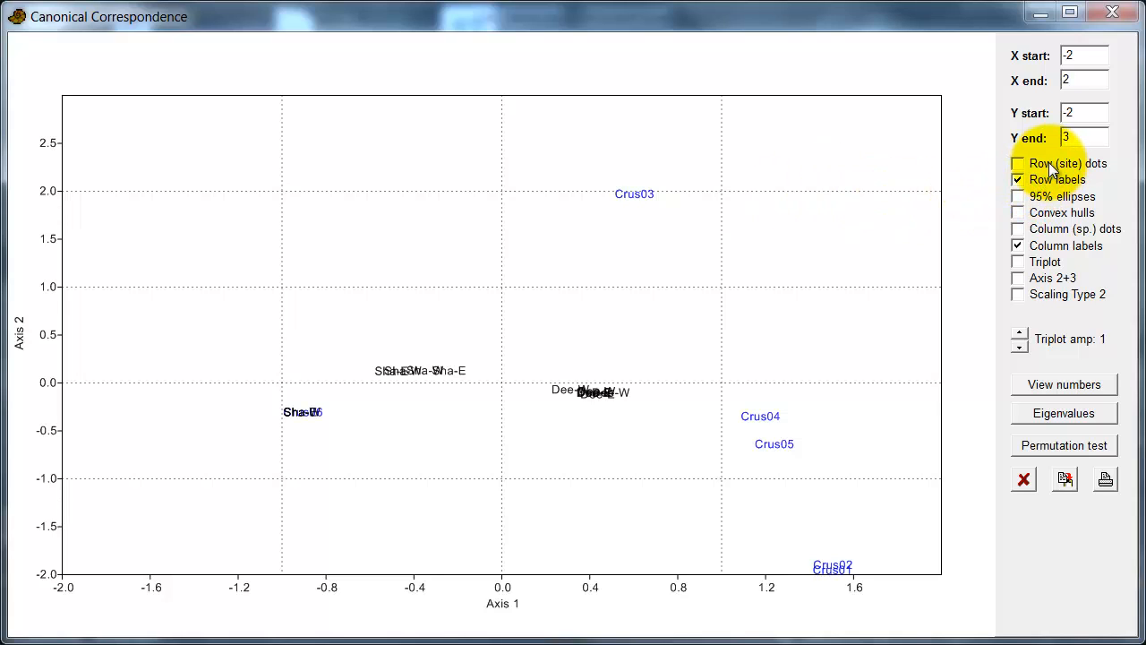
# Step: Show coloured site dots and Sediment, HC, Depth, Nutrients triplot vectors at amplification 1, without species dots
pyautogui.click(1019, 166)
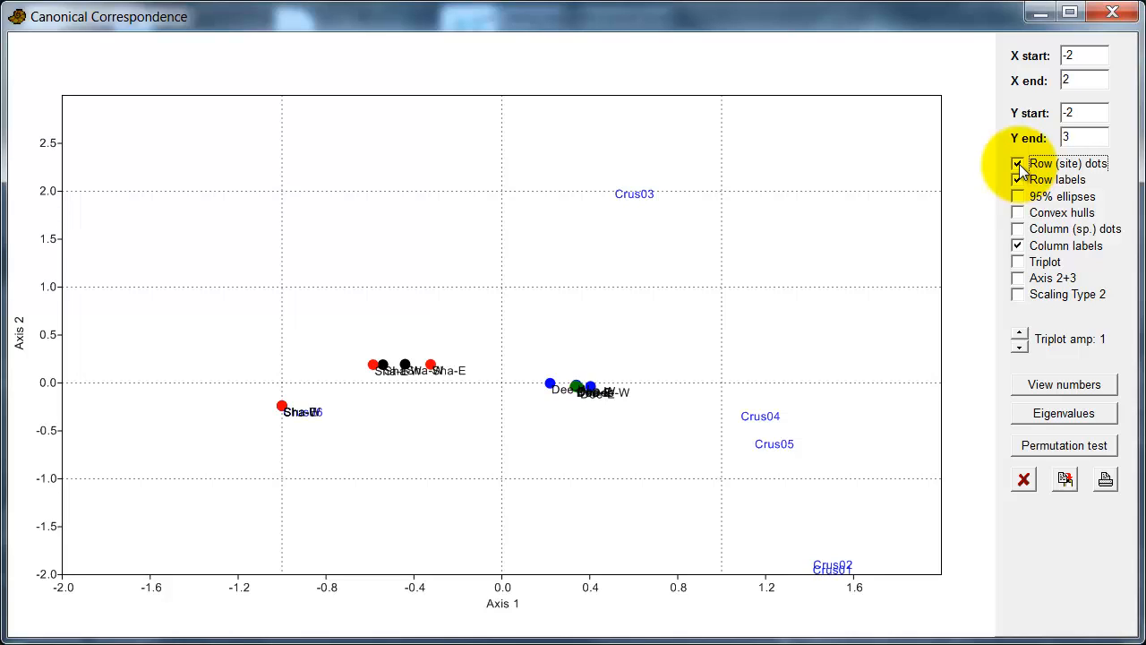
pyautogui.click(1021, 236)
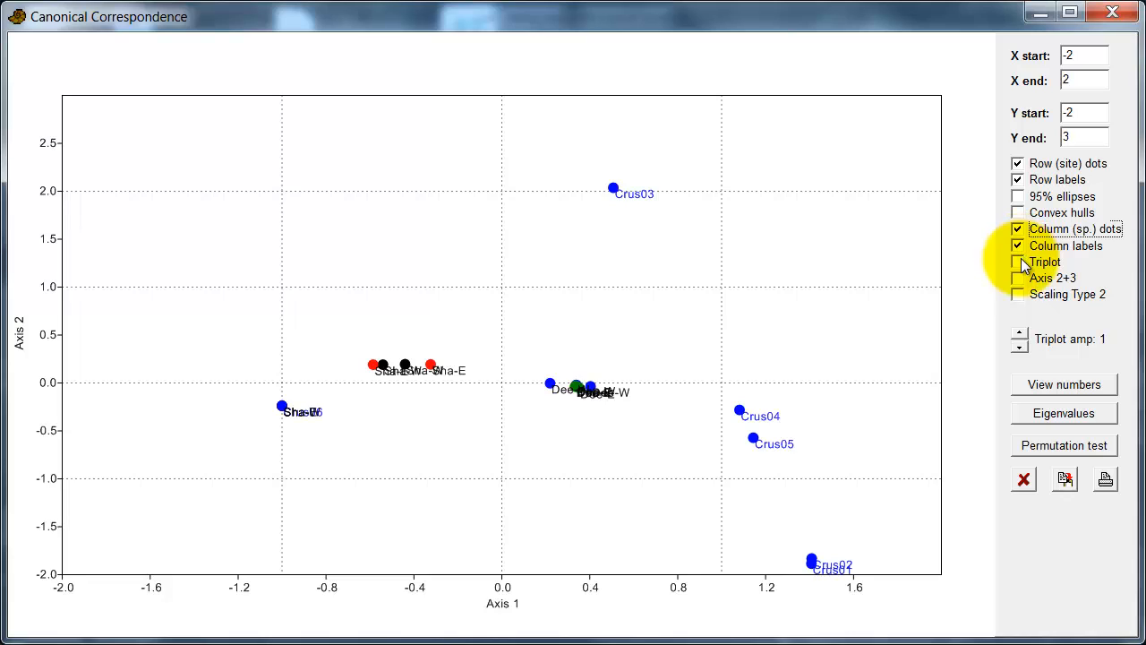
pyautogui.click(1020, 263)
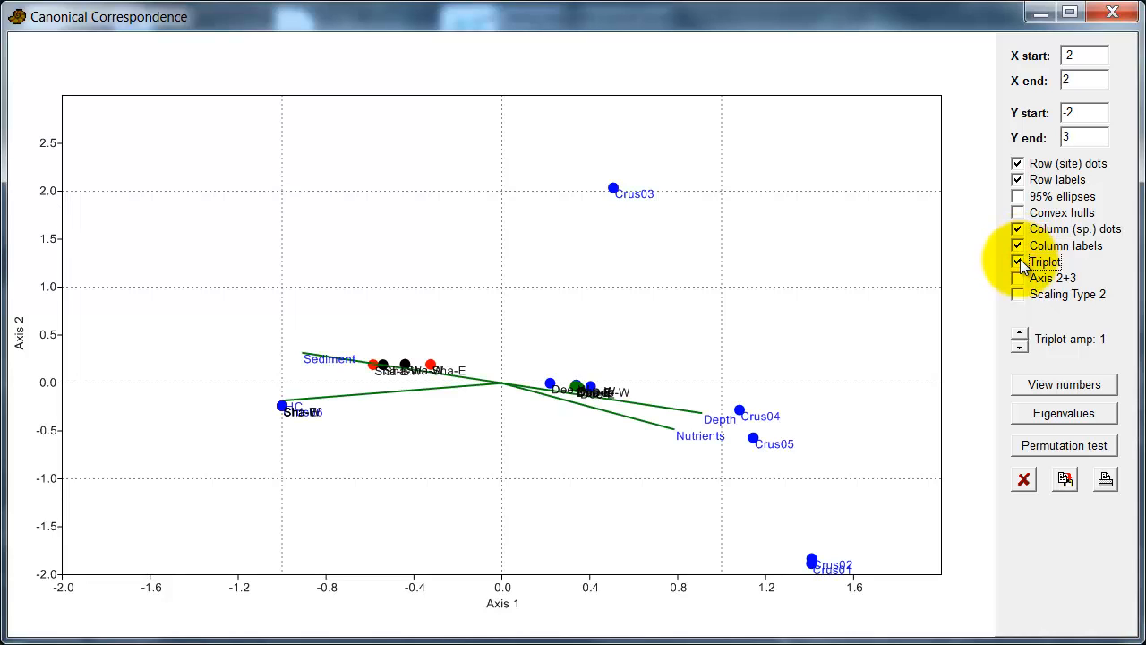
pyautogui.click(1020, 333)
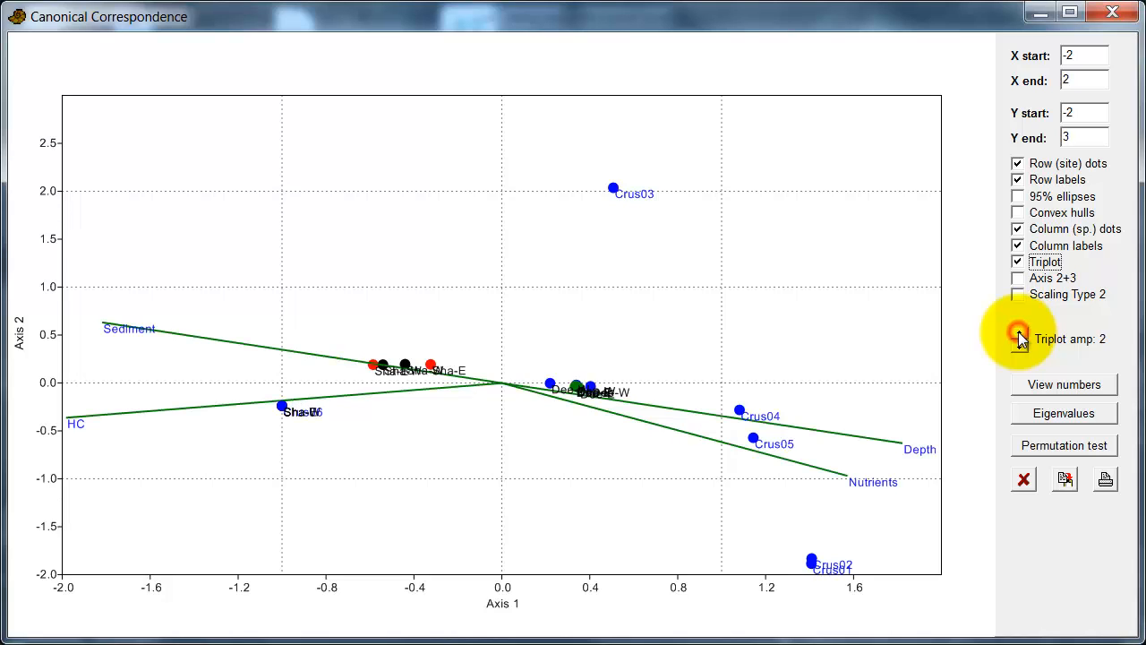
pyautogui.click(1017, 348)
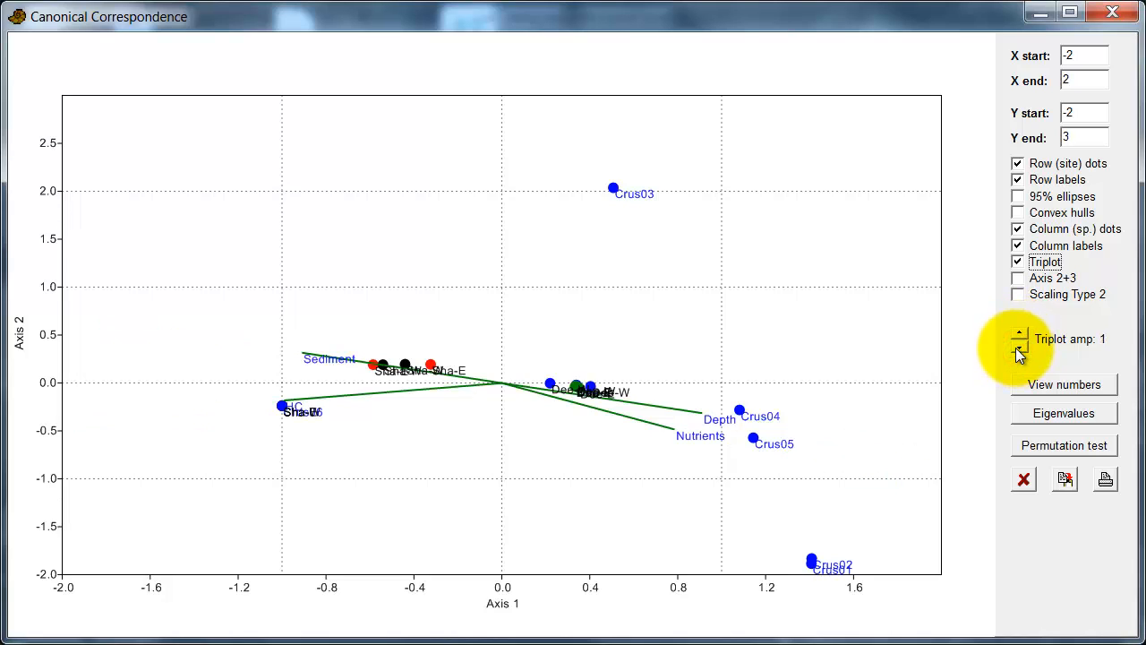
pyautogui.click(1019, 231)
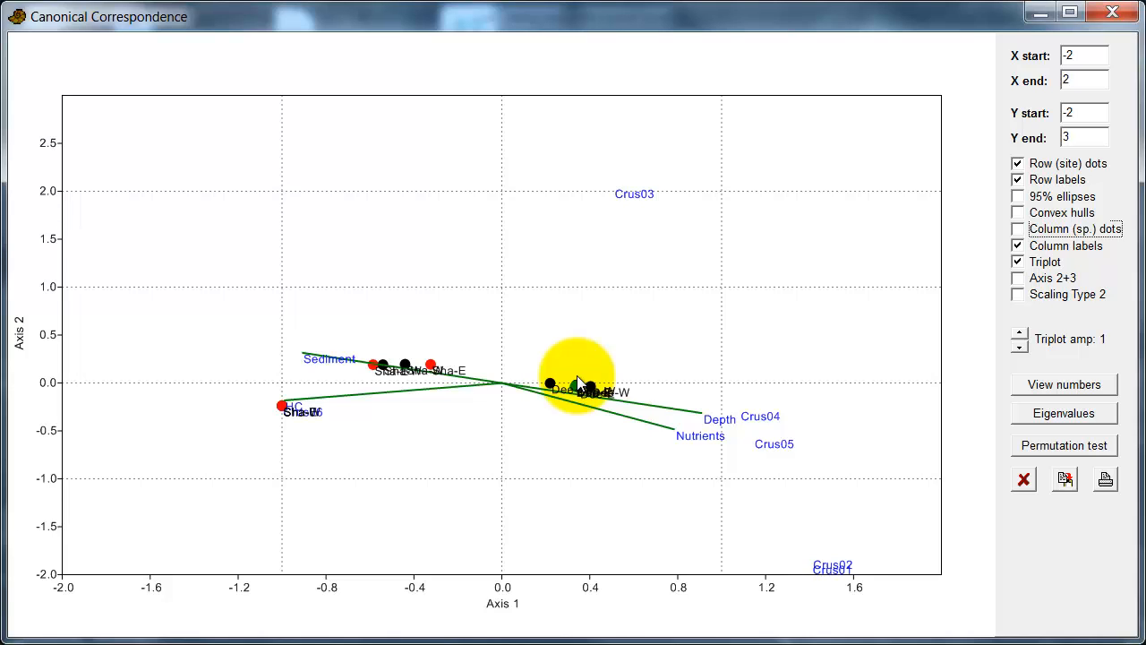
pyautogui.click(1048, 413)
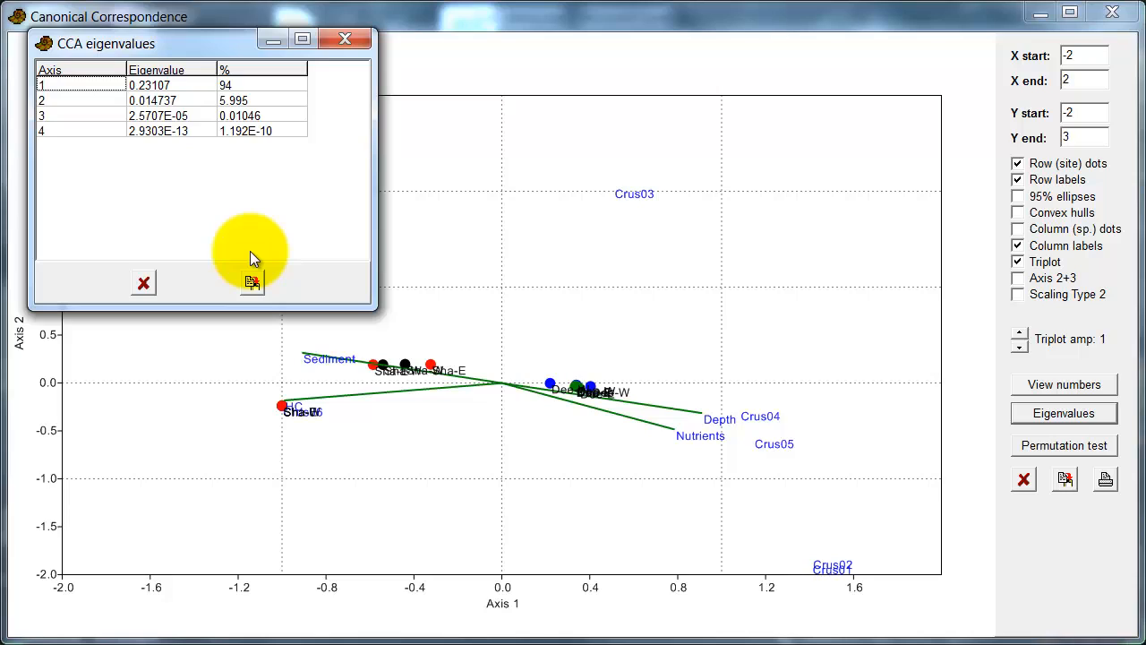
pyautogui.click(144, 283)
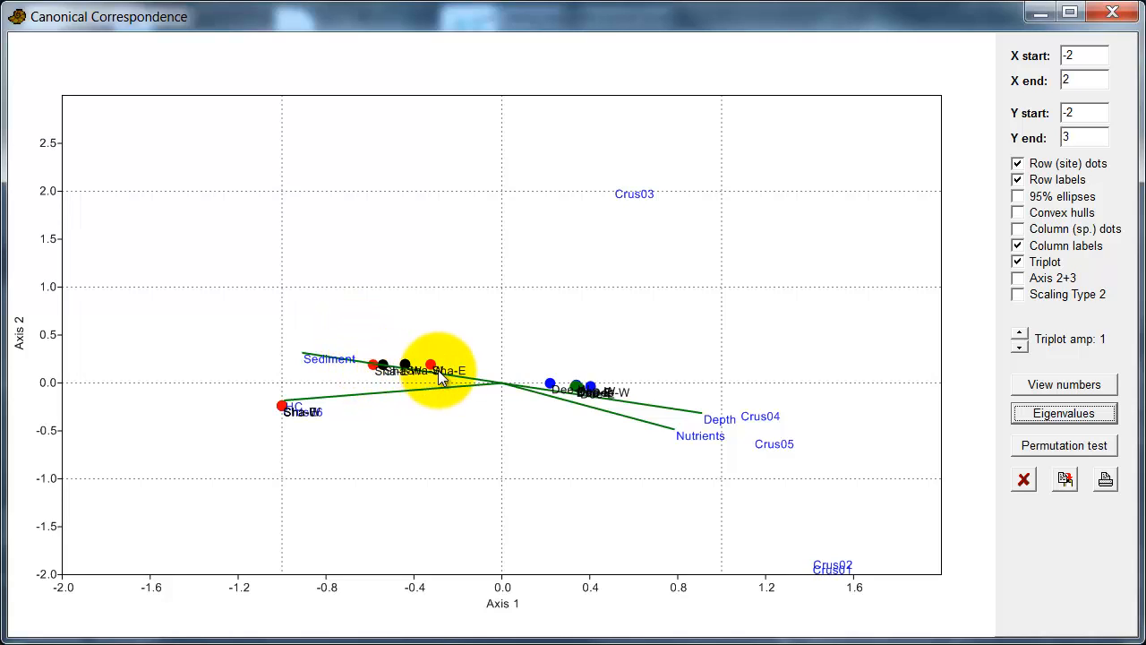
pyautogui.click(1039, 12)
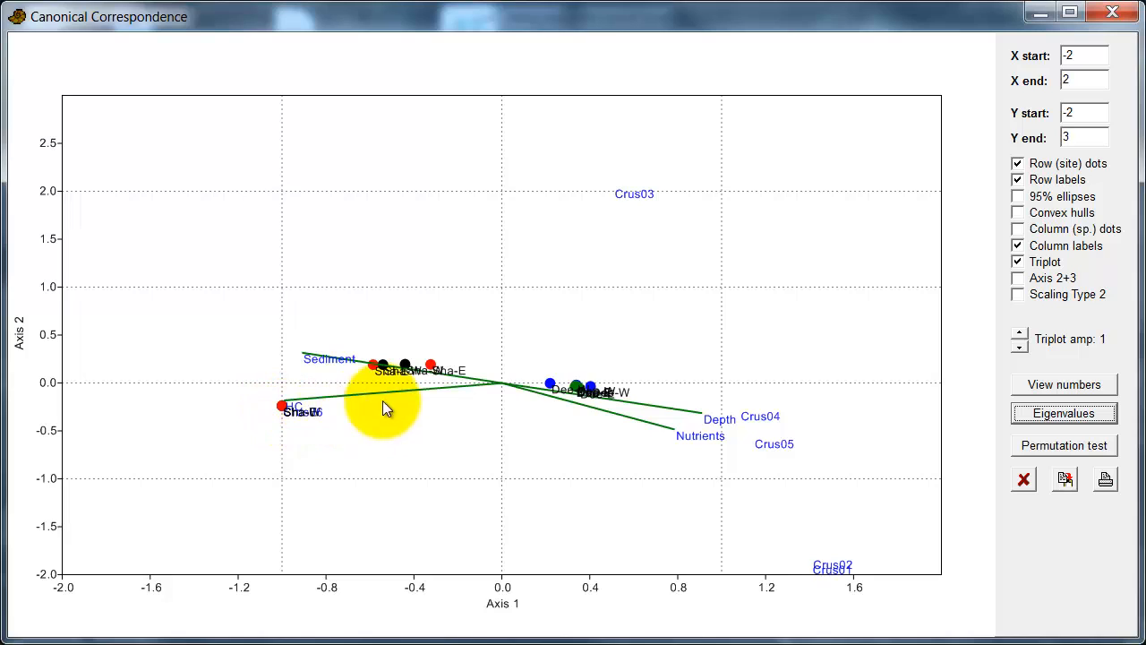
# Step: Untick Row labels on the CCA triplot and minimize it to reveal the data grid
pyautogui.click(1017, 180)
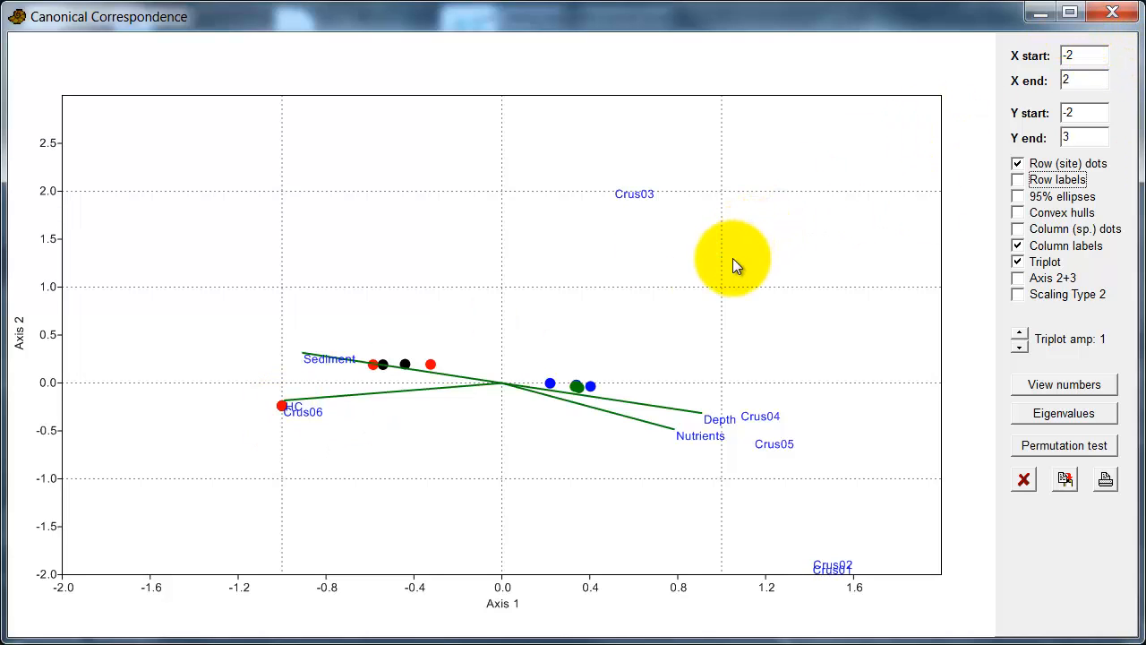
pyautogui.click(1038, 17)
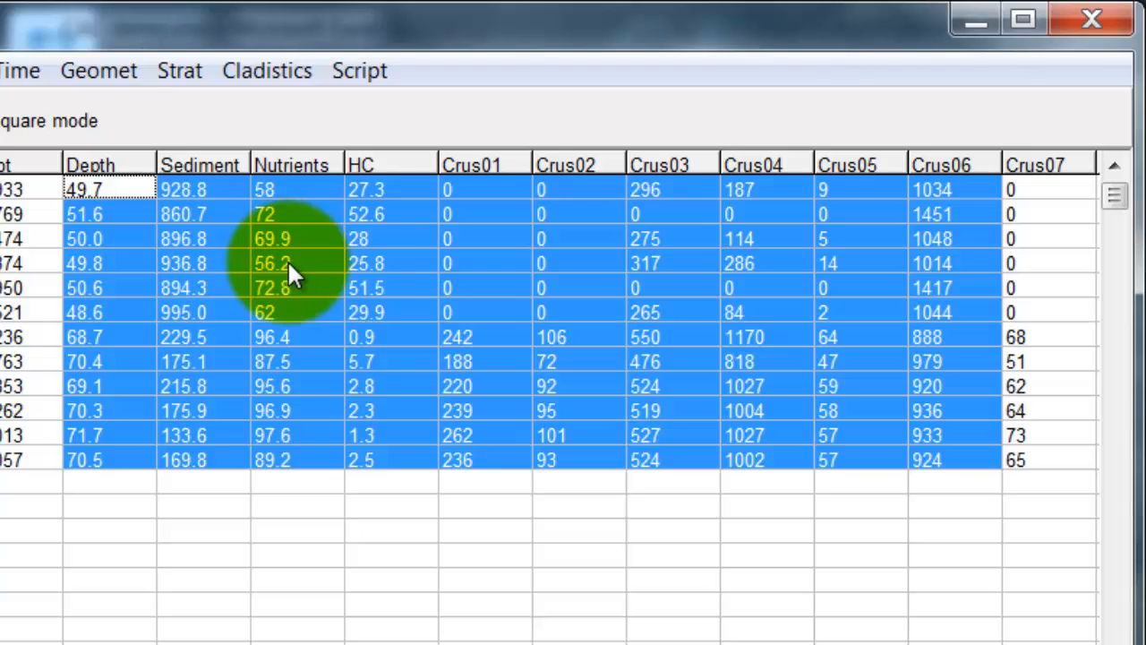
# Step: Inspect the shallow sites' HC values 51.5 and 52.6 in the spreadsheet
pyautogui.moveTo(380, 253); pyautogui.dragTo(368, 281)
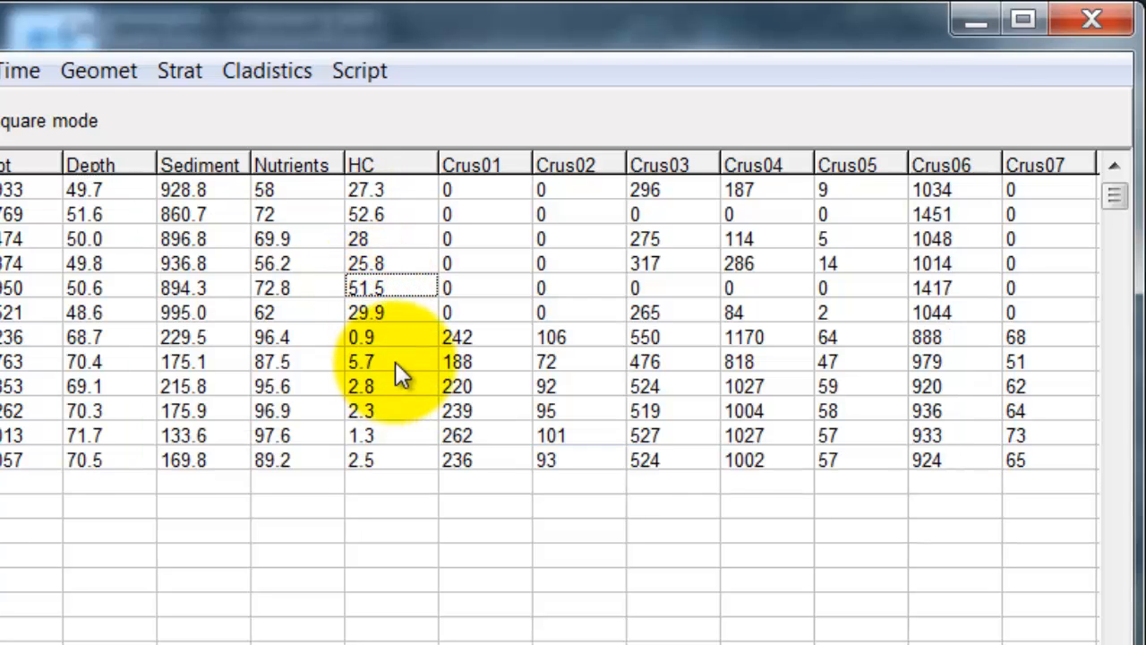
pyautogui.click(393, 215)
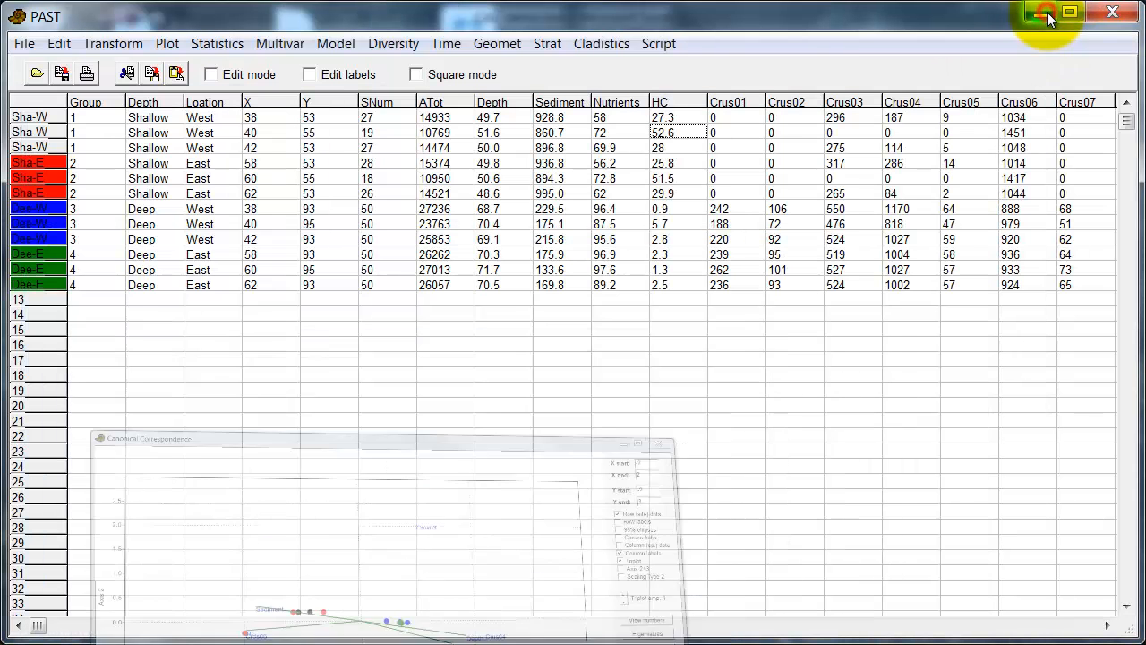
pyautogui.click(1040, 13)
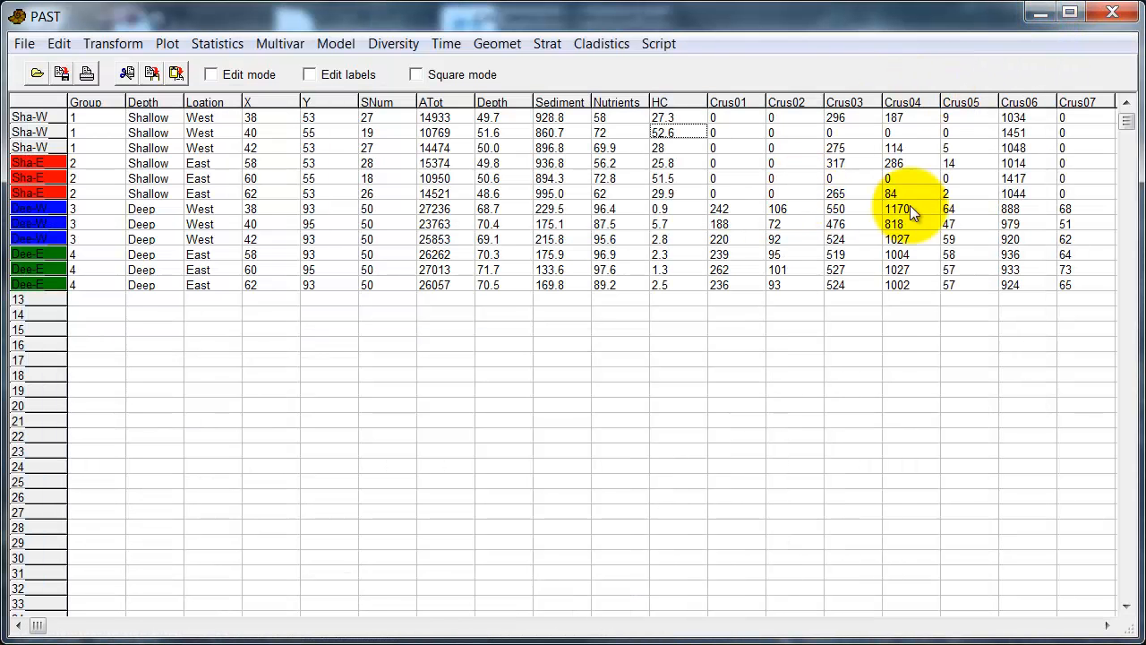
pyautogui.click(1031, 177)
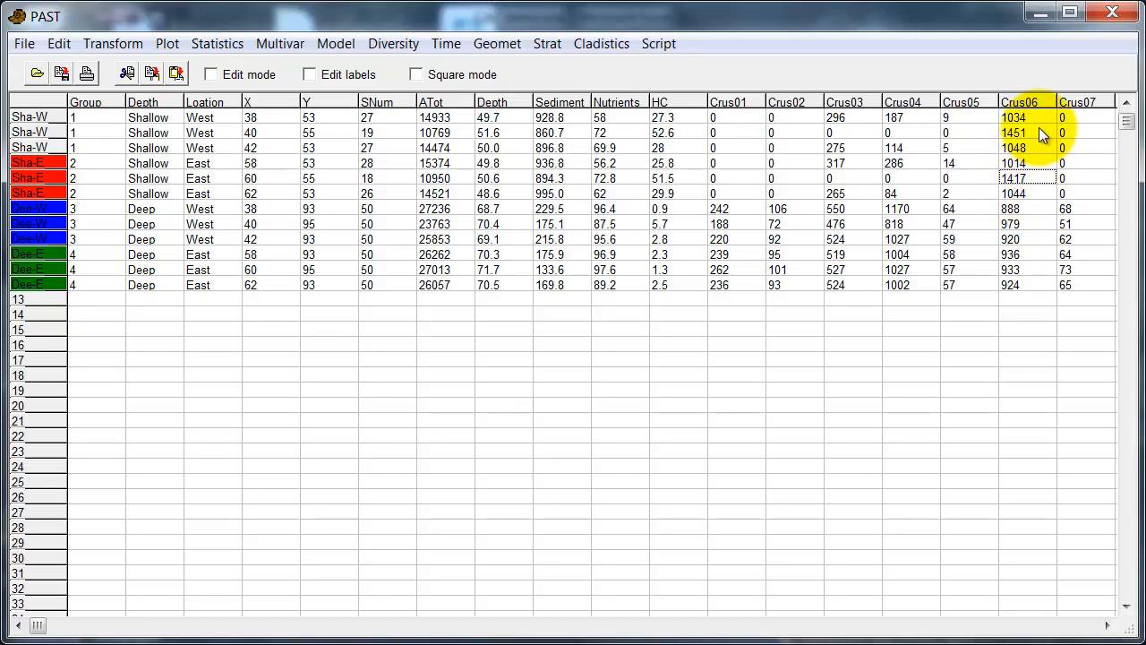
pyautogui.click(1041, 132)
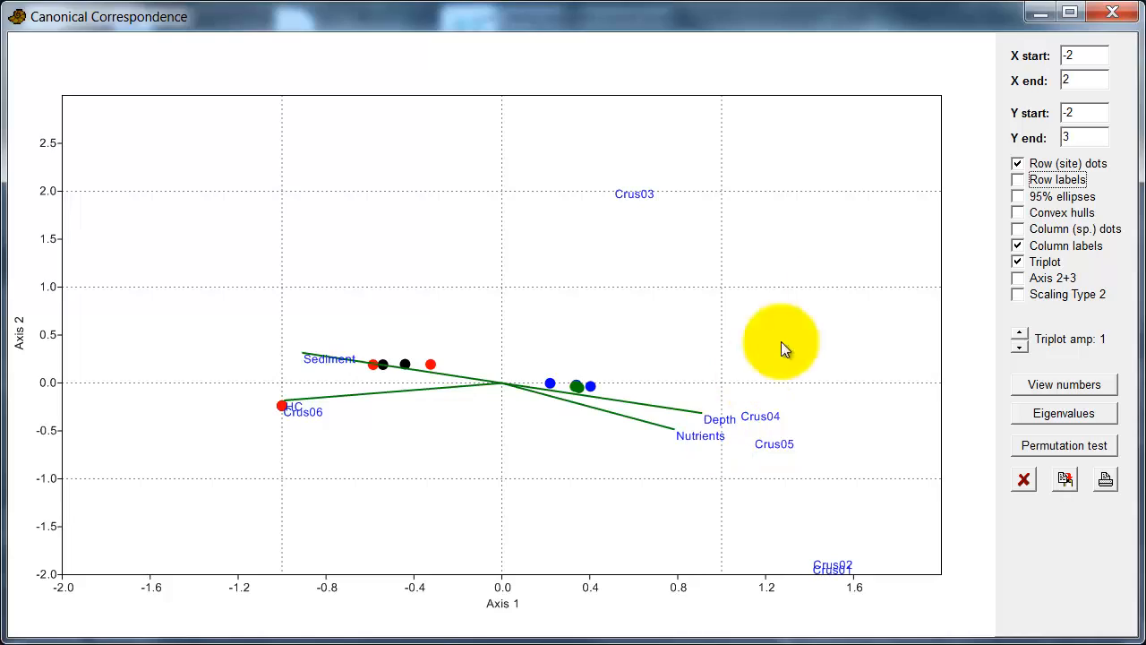
pyautogui.click(1039, 13)
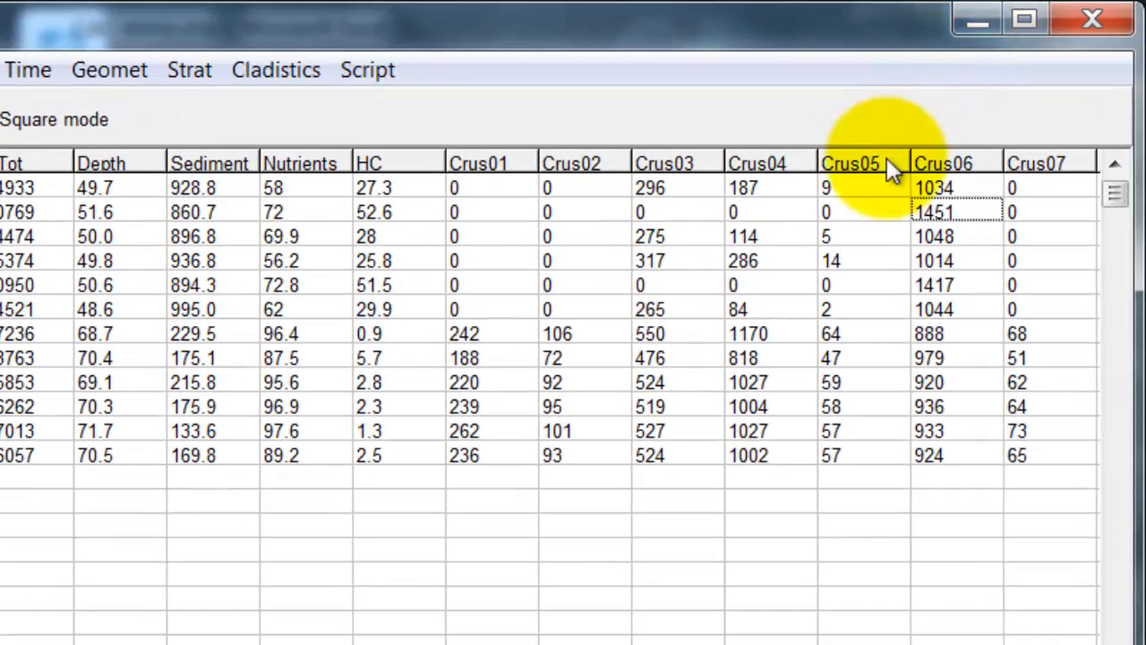
pyautogui.click(832, 338)
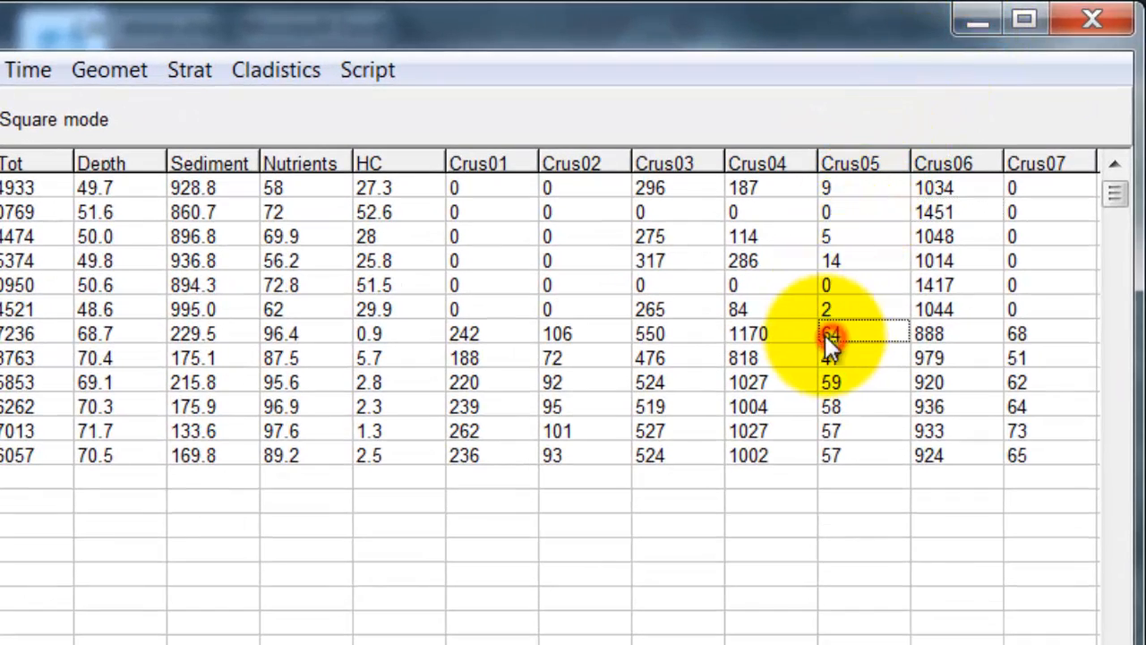
pyautogui.moveTo(769, 327); pyautogui.dragTo(858, 453)
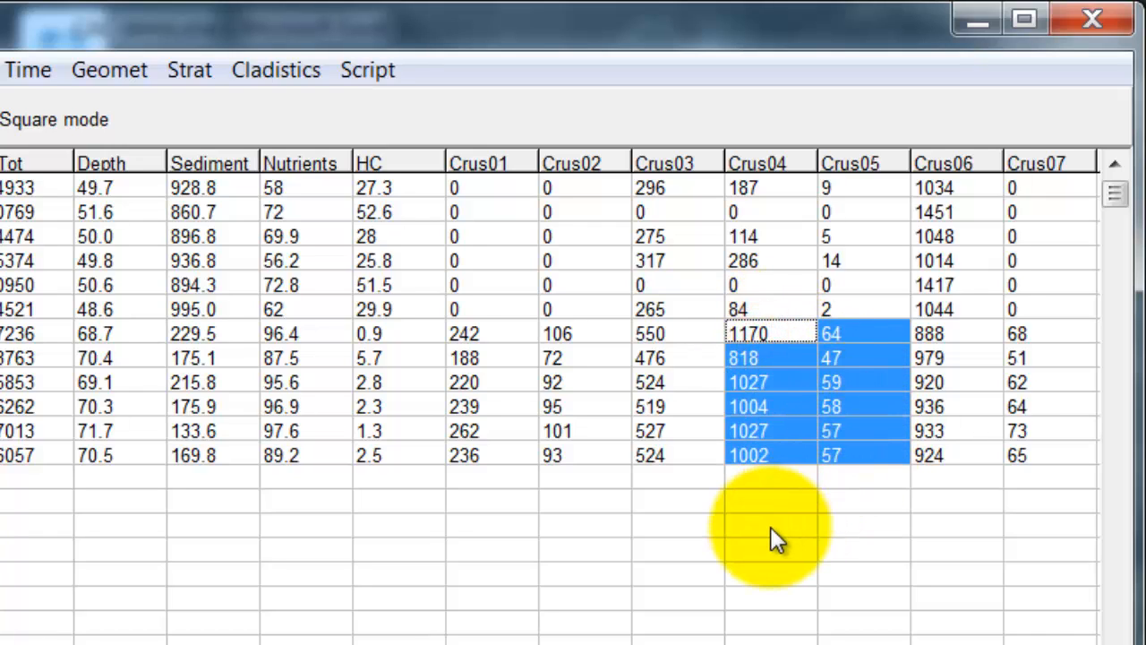
pyautogui.click(788, 458)
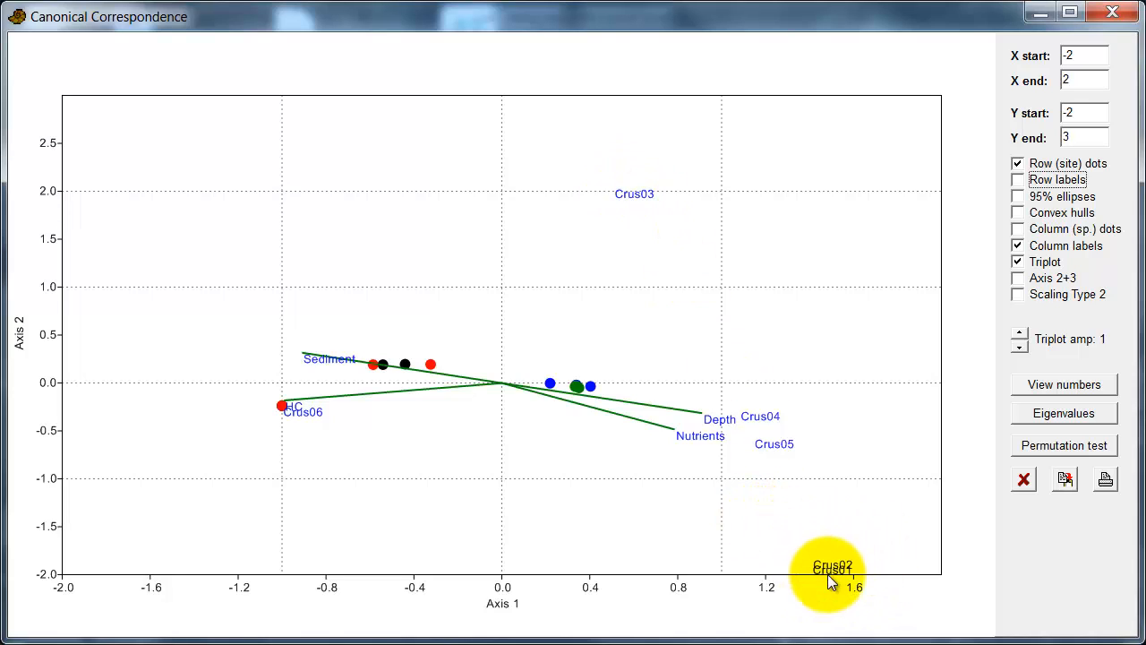
pyautogui.moveTo(811, 557)
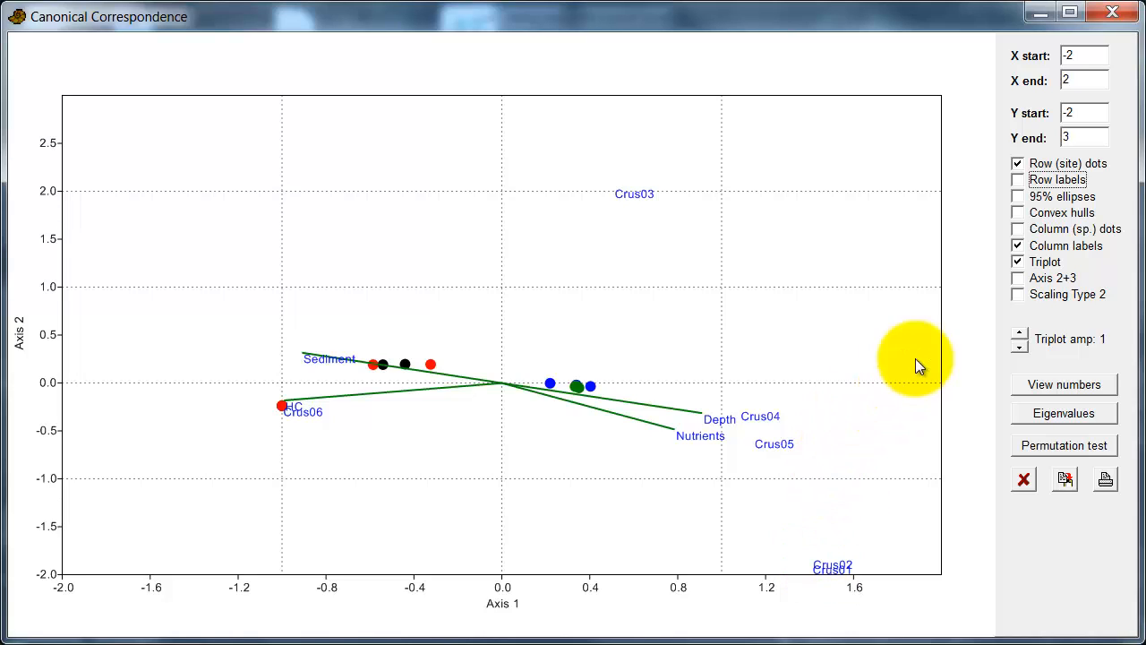
# Step: Switch the CCA triplot to Scaling Type 2 and leave the Row (site) dots unchecked
pyautogui.click(1017, 295)
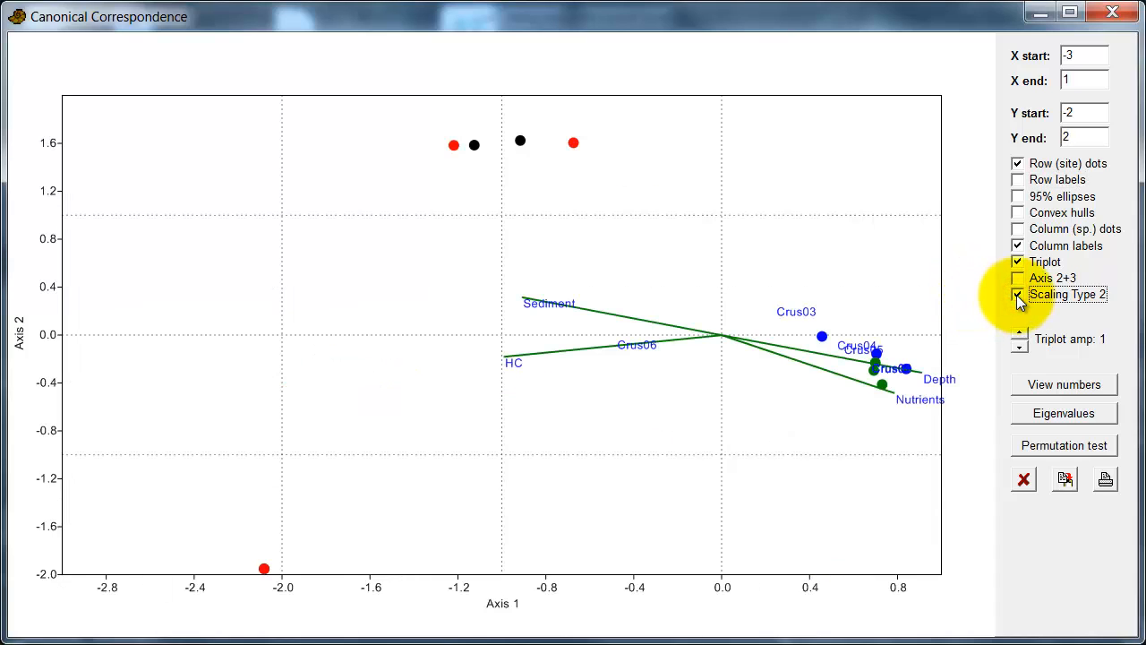
pyautogui.click(1018, 164)
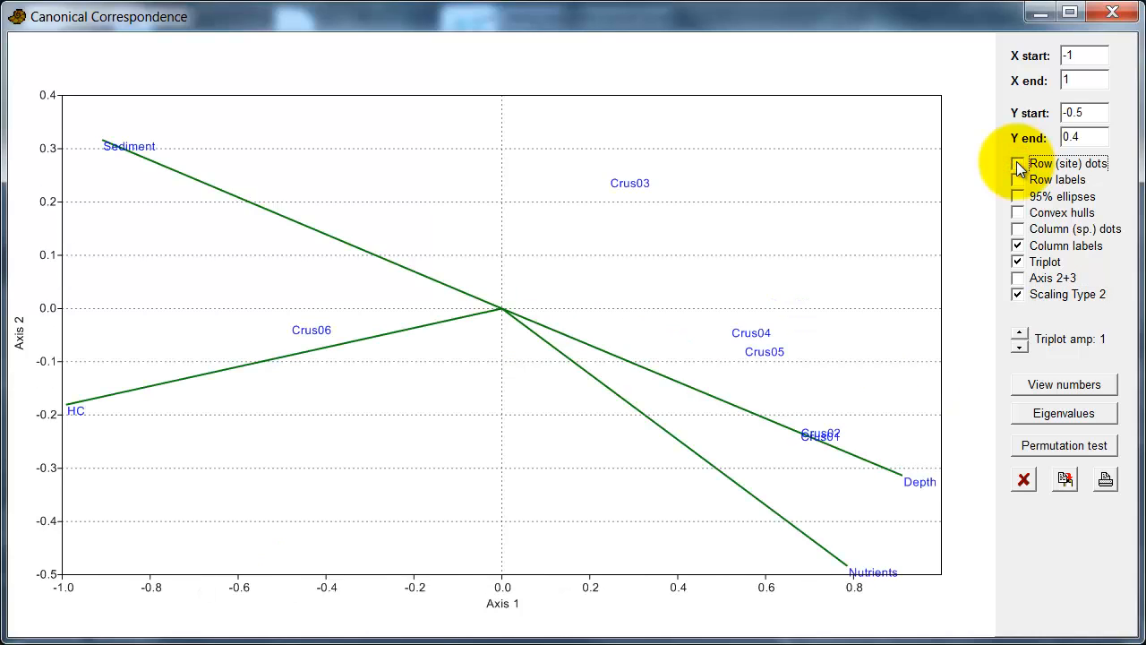
pyautogui.click(1018, 165)
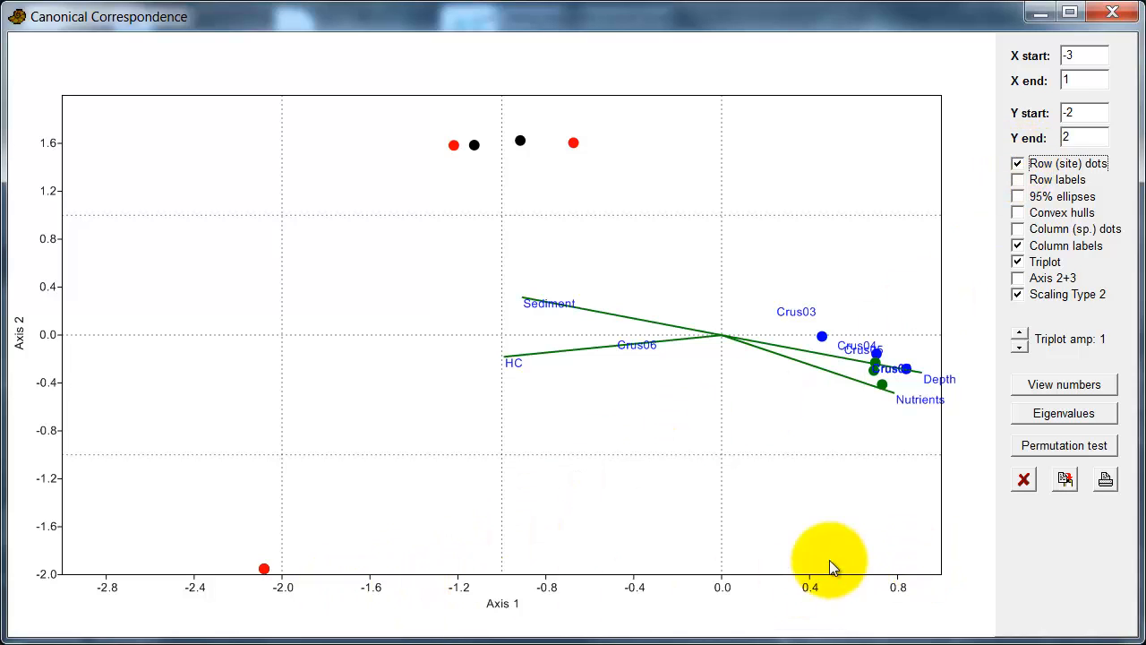
pyautogui.click(1019, 165)
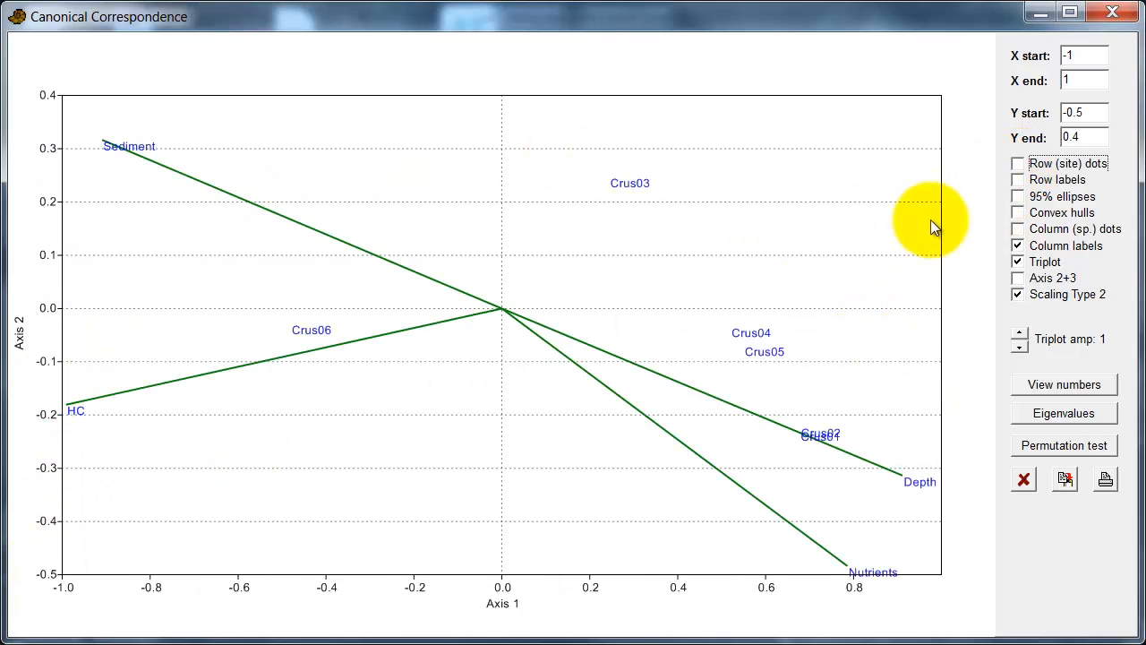
# Step: Turn on Column (sp.) dots and Row labels, keeping the Row (site) dots off
pyautogui.click(1019, 165)
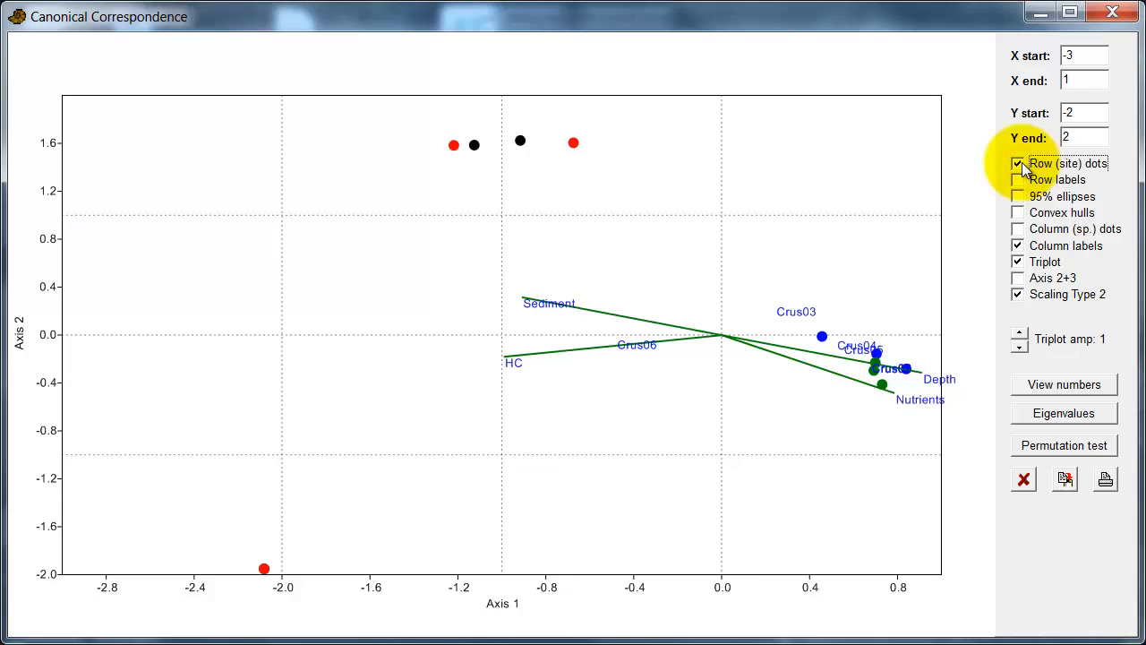
pyautogui.click(1018, 229)
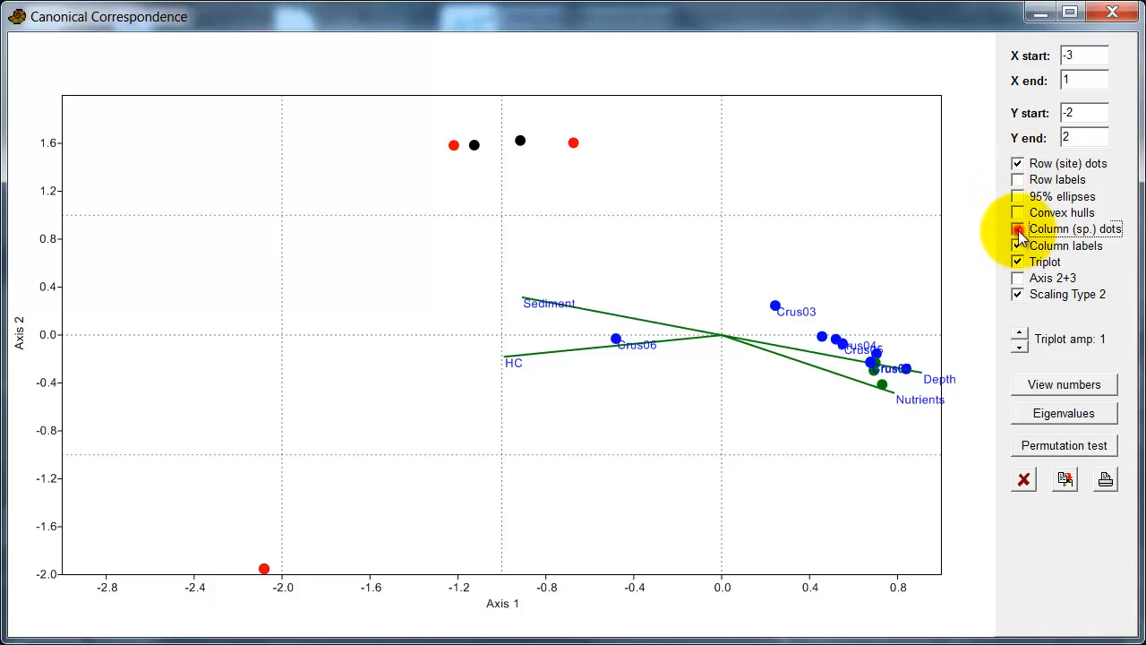
pyautogui.click(1018, 179)
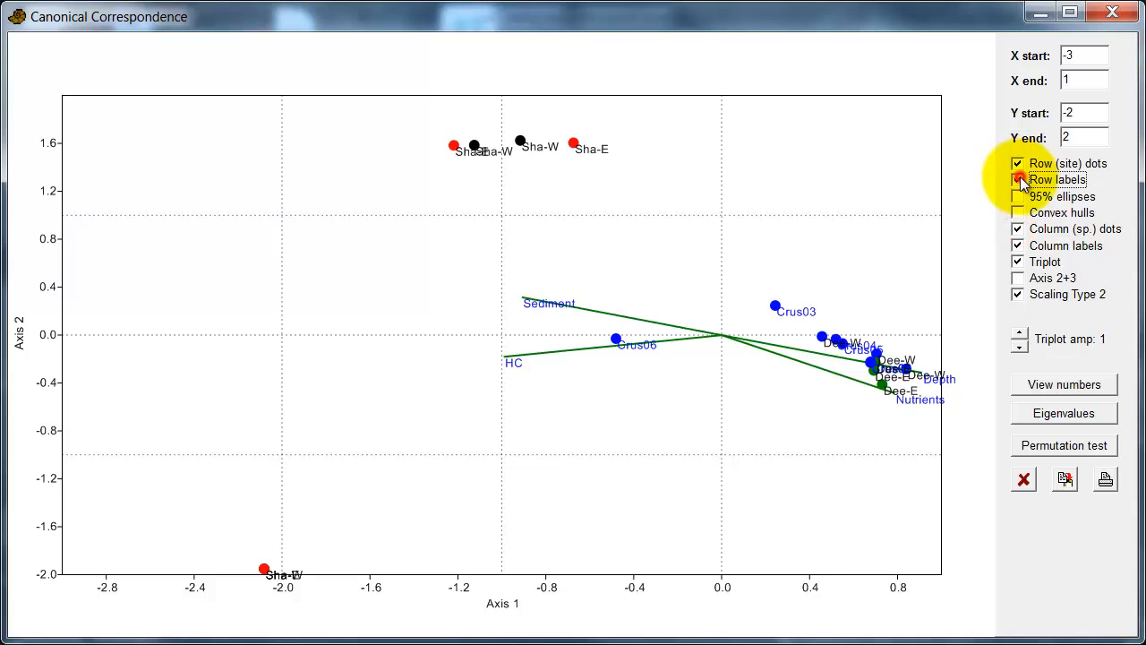
pyautogui.click(1019, 164)
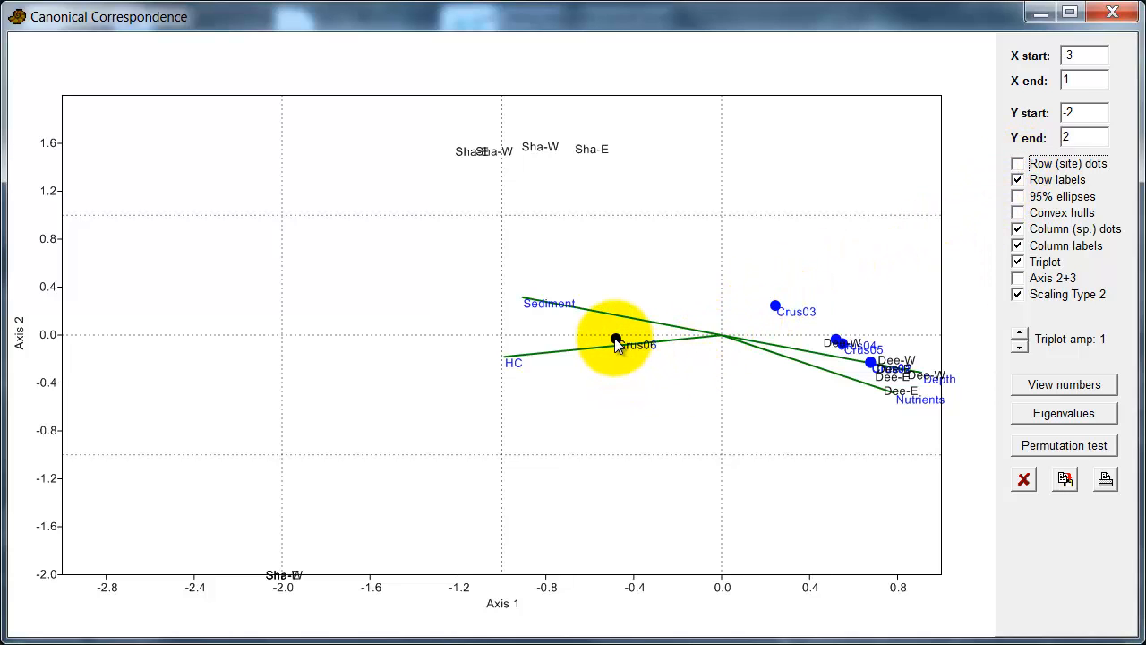
pyautogui.moveTo(617, 346)
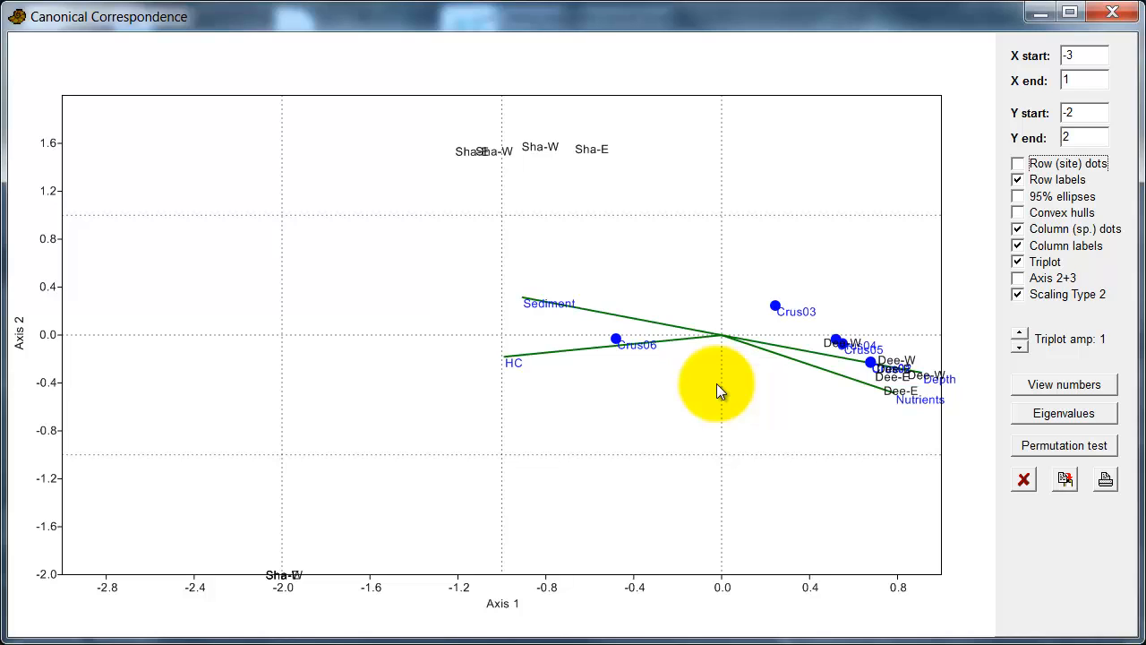
# Step: Uncheck Row labels to drop site names, then review and close the CCA eigenvalue table
pyautogui.click(1022, 182)
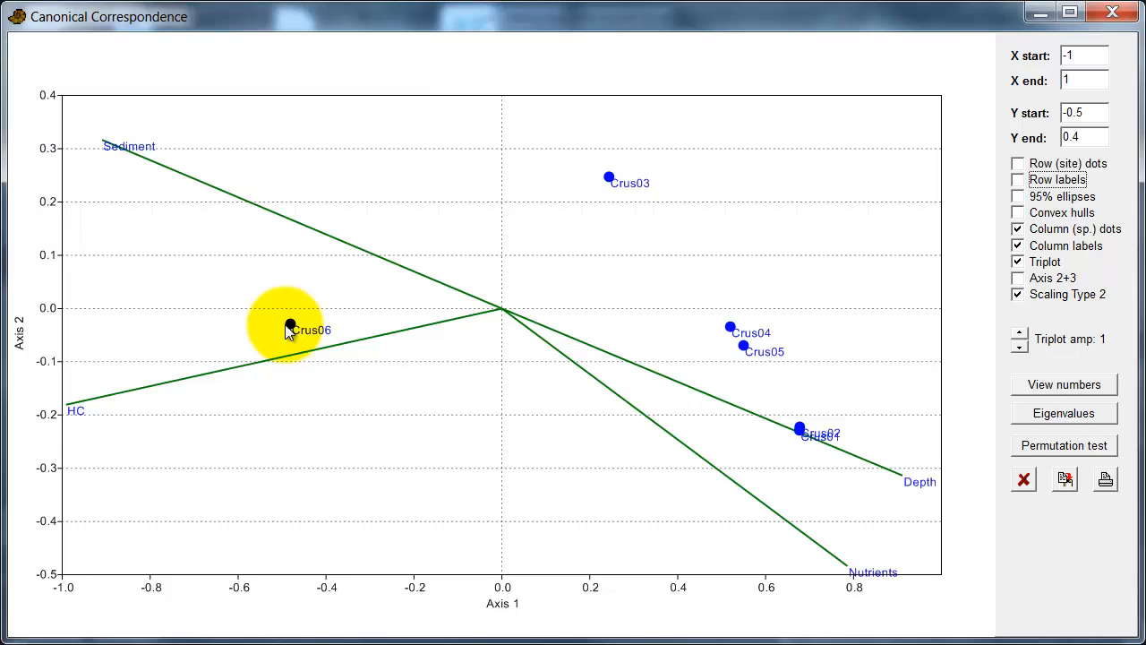
pyautogui.click(1018, 417)
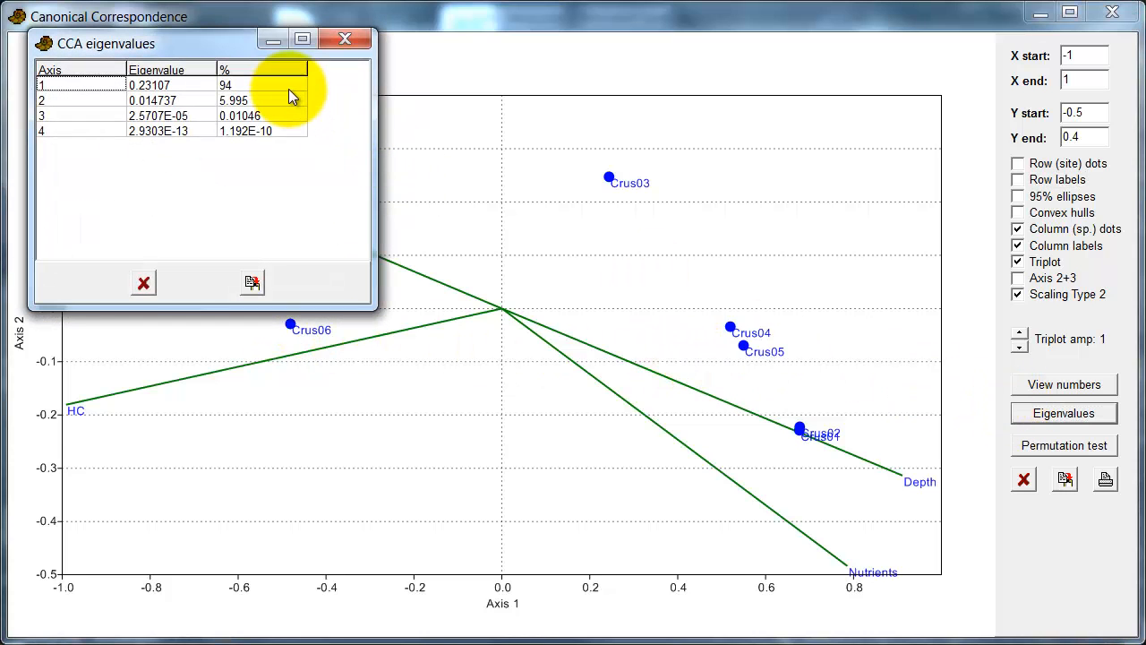
pyautogui.click(145, 280)
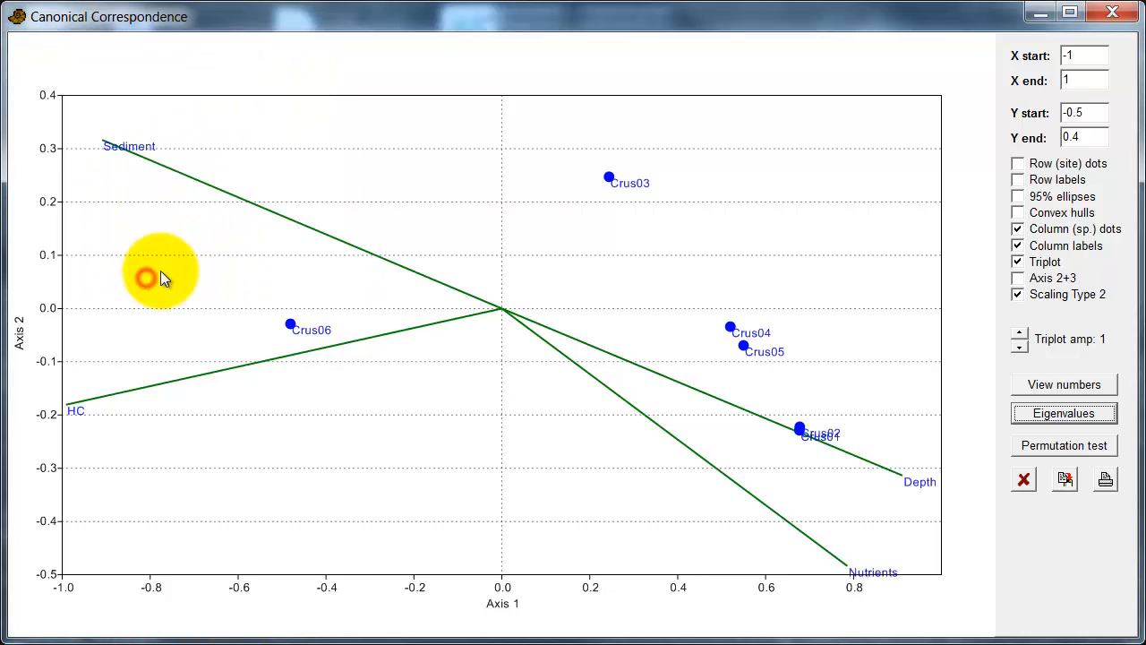